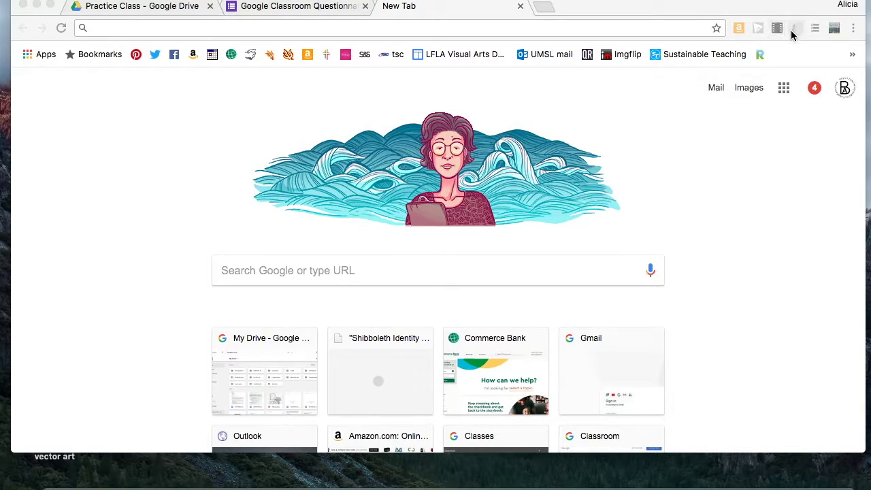
Open the Google Classroom home page at classroom.google.com
left_click(785, 90)
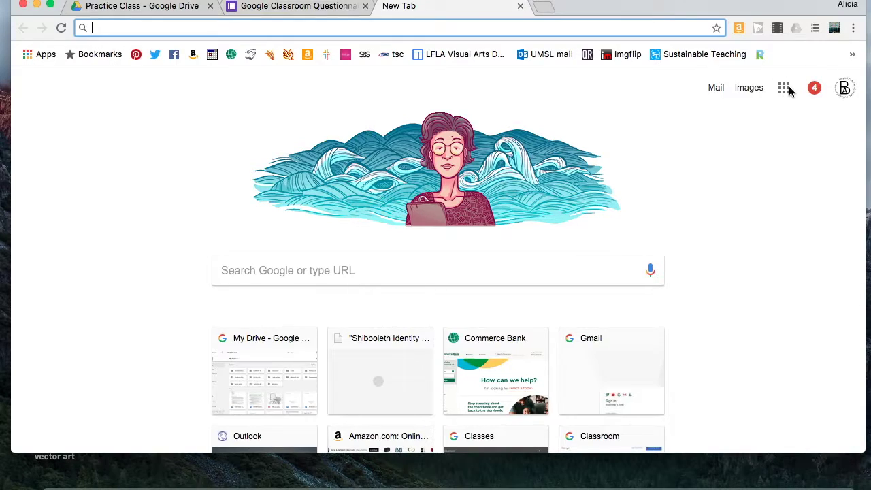
left_click(784, 89)
scroll(678, 315, "down", 1)
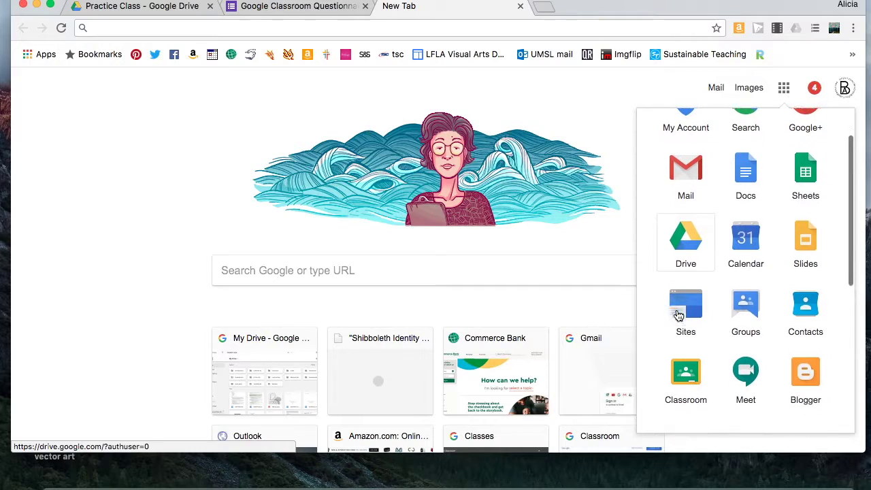
scroll(678, 315, "down", 1)
left_click(322, 28)
type("classroom.google.com")
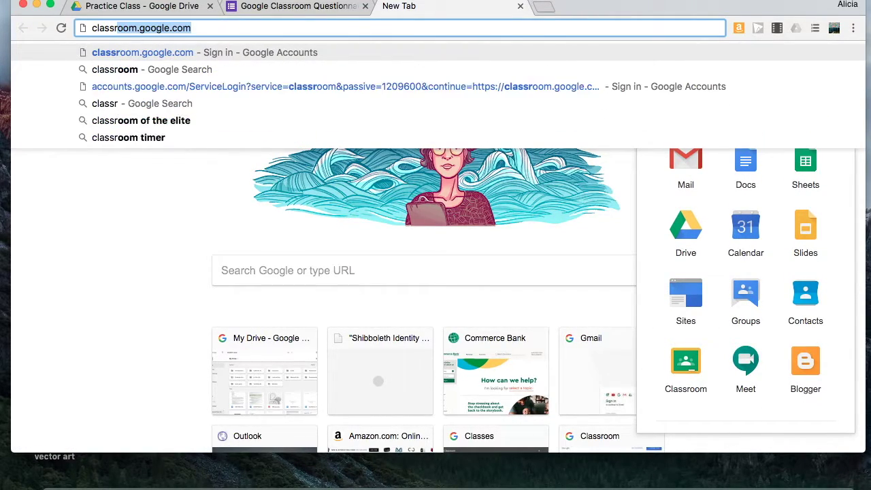
key("Return")
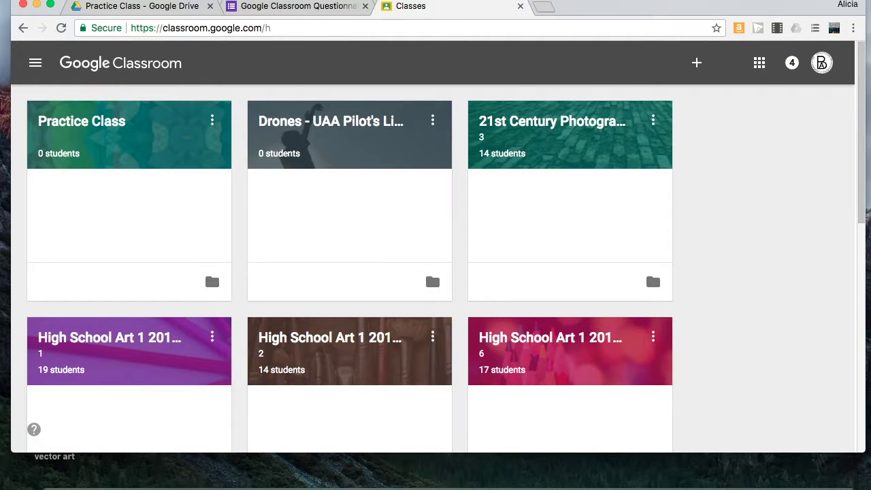
Look over the existing class cards and the Create class form, closing the form without creating a class
scroll(258, 246, "down", 1)
scroll(257, 247, "down", 6)
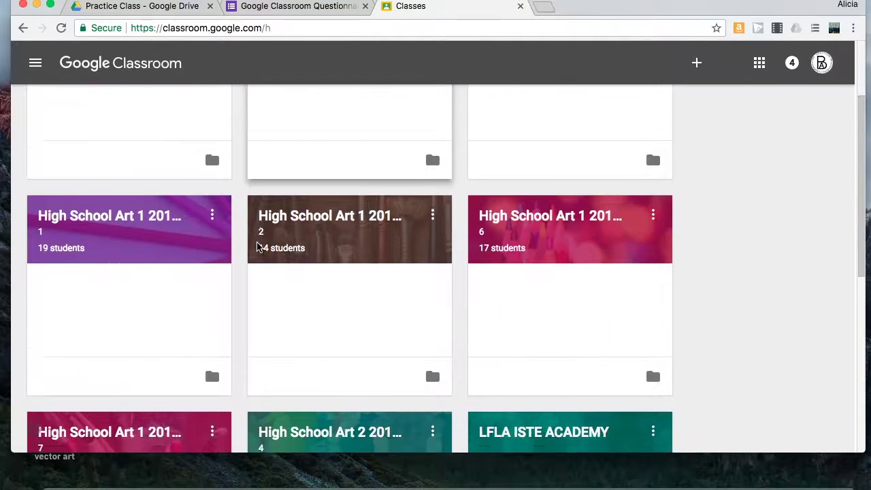
scroll(257, 247, "up", 4)
scroll(257, 246, "up", 4)
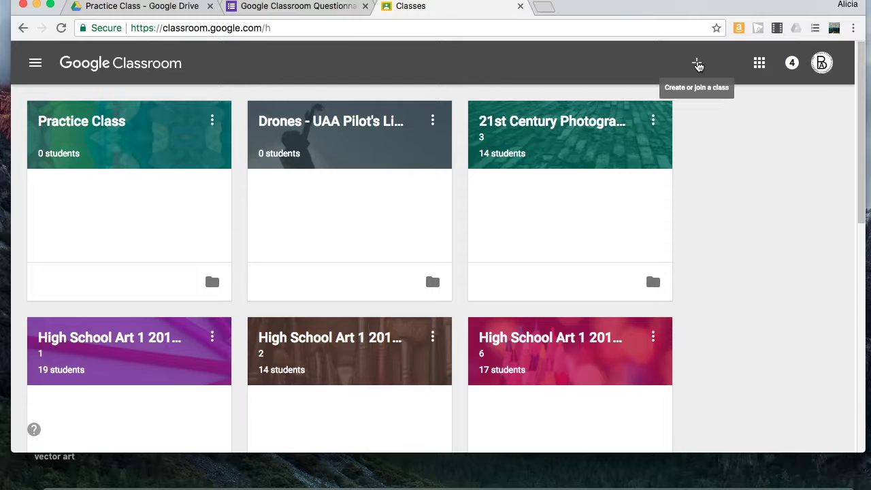
left_click(697, 64)
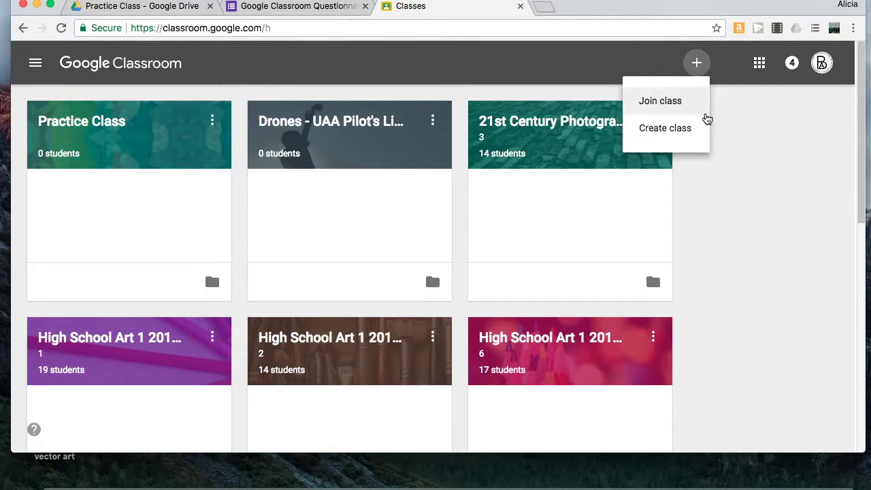
left_click(677, 131)
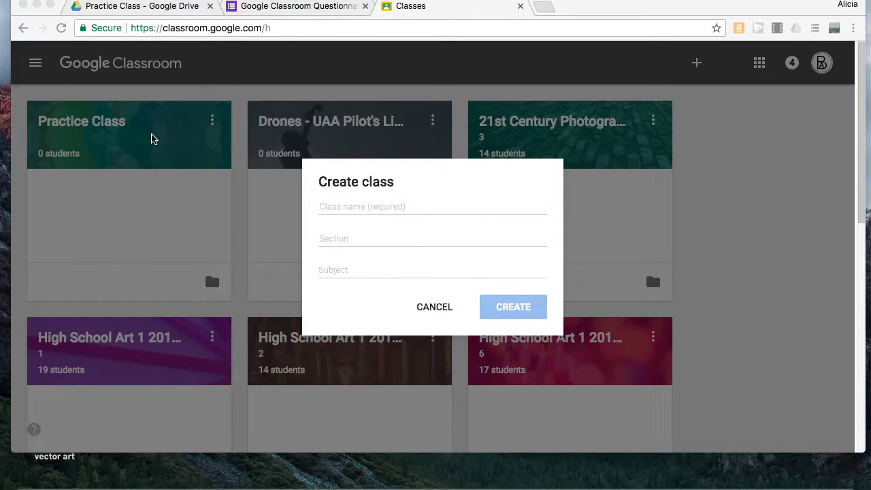
left_click(434, 307)
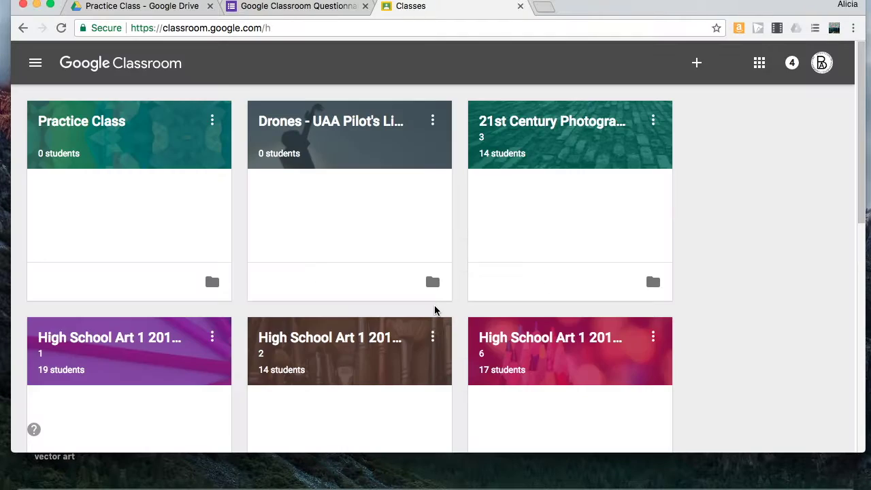
Open the About page of Practice Class, view the class folder in Google Drive, and return to the About page
left_click(91, 124)
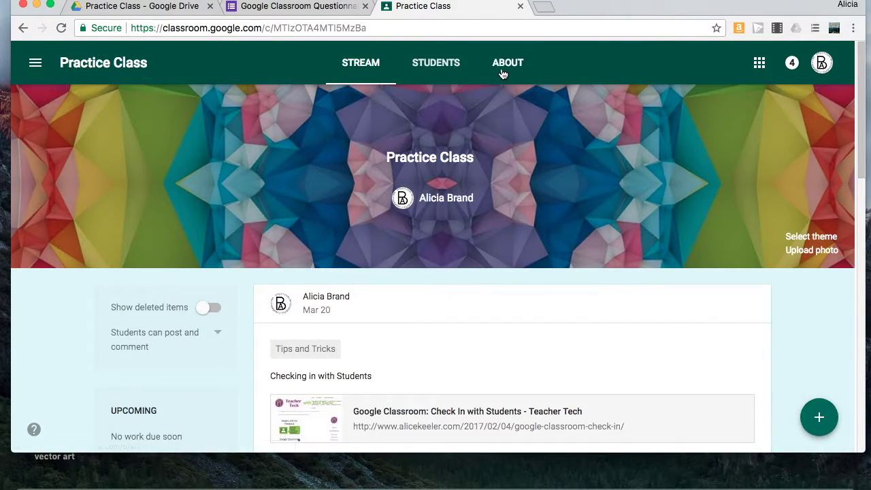
left_click(506, 68)
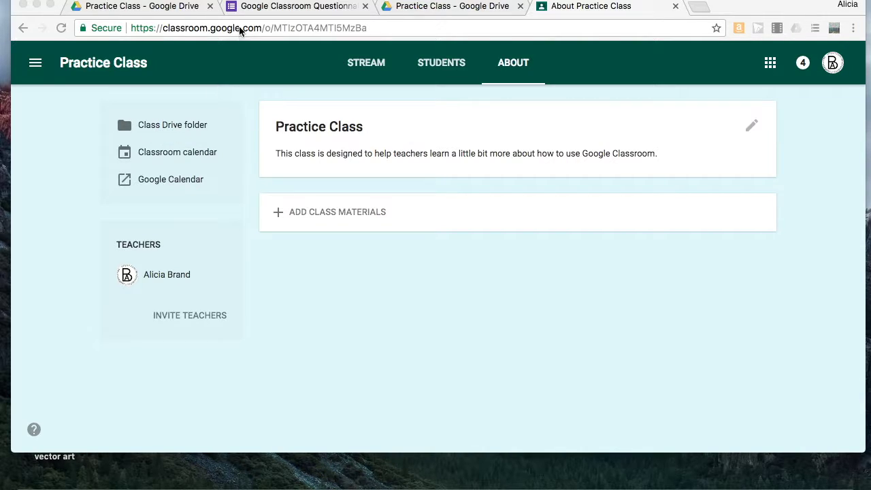
left_click(159, 8)
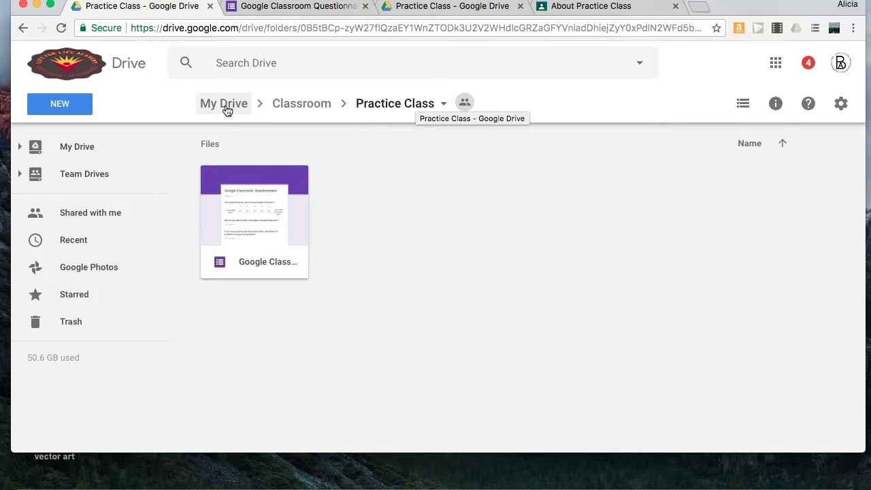
left_click(579, 6)
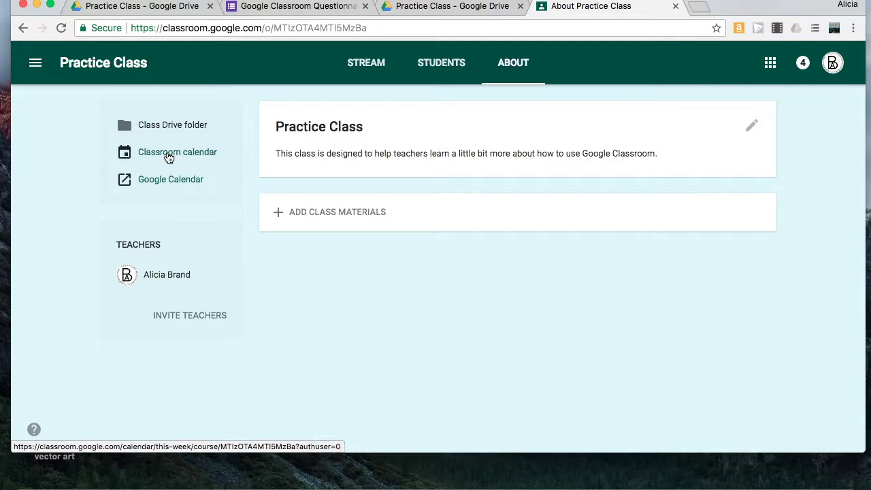
View the Classroom calendar for Practice Class and go back to the class's About page
left_click(168, 157)
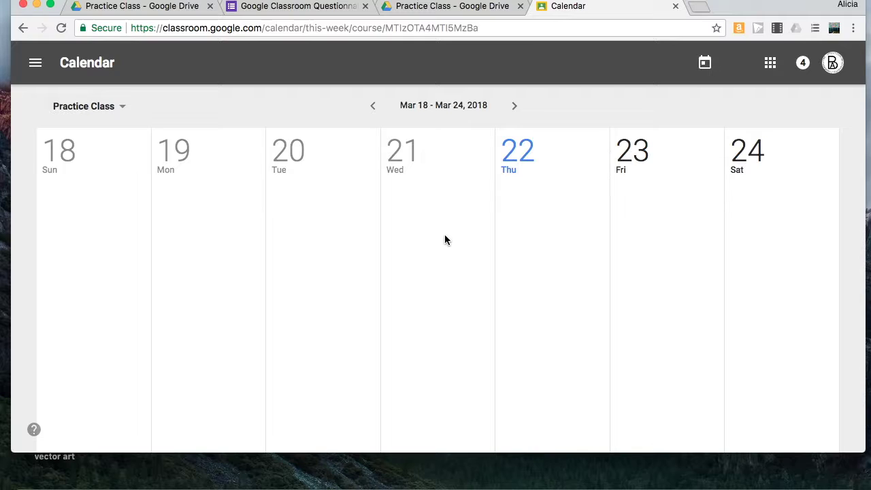
left_click(35, 65)
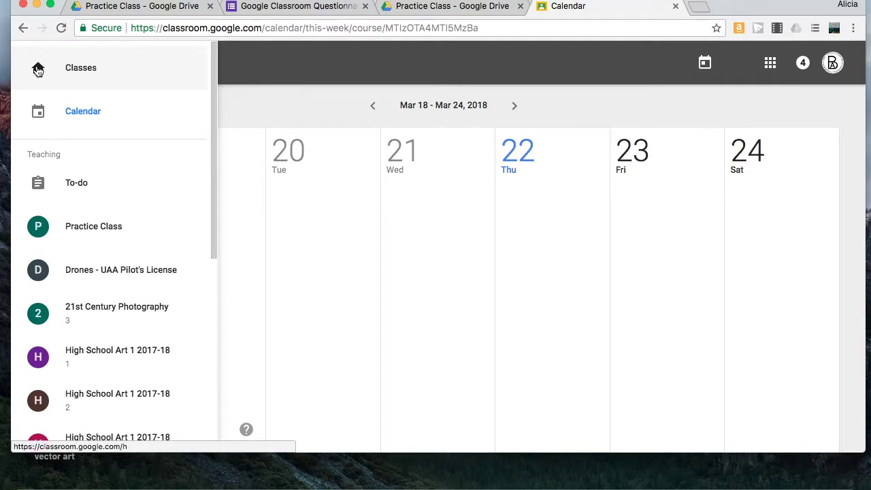
left_click(85, 226)
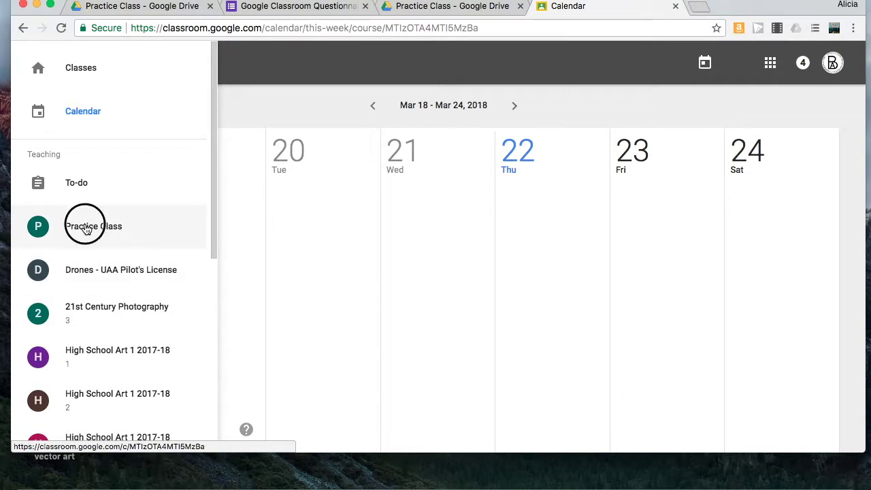
left_click(501, 63)
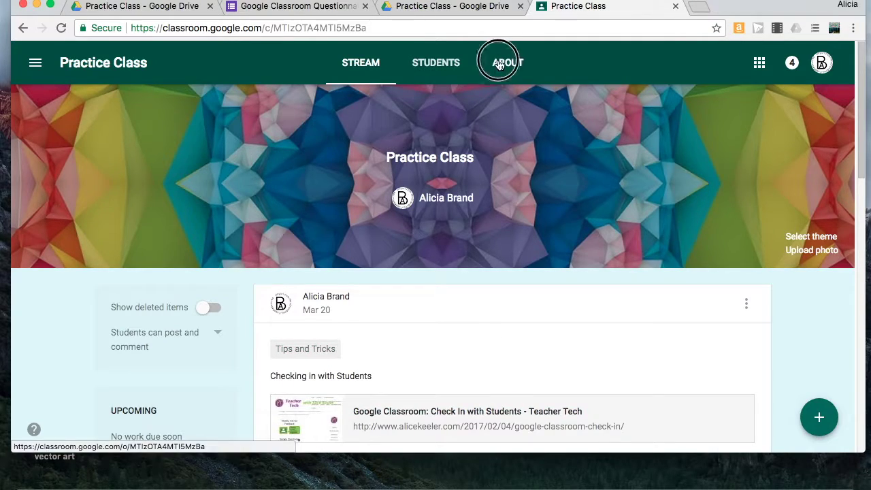
Look at the Invite students form on the Practice Class student roster and close it without inviting anyone
left_click(424, 72)
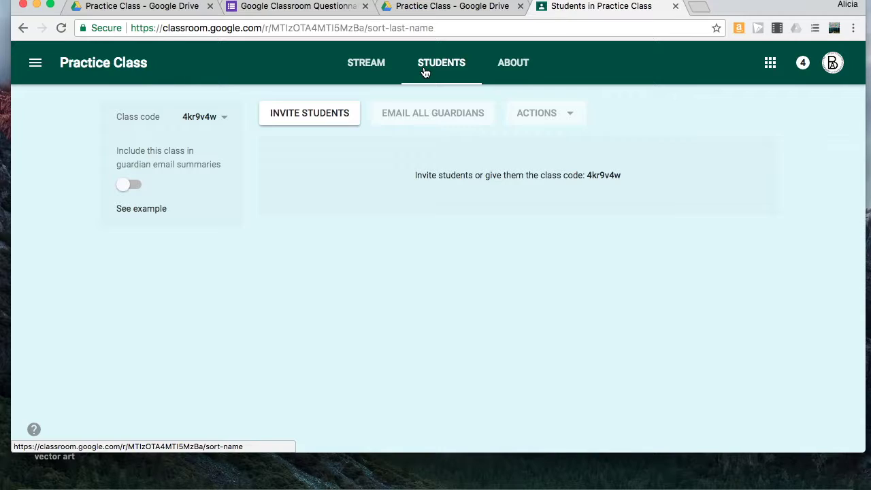
left_click(303, 120)
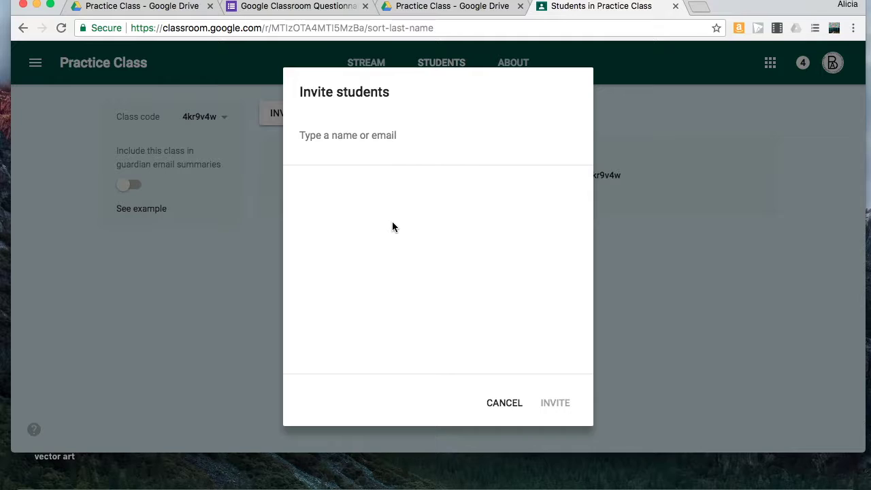
left_click(504, 405)
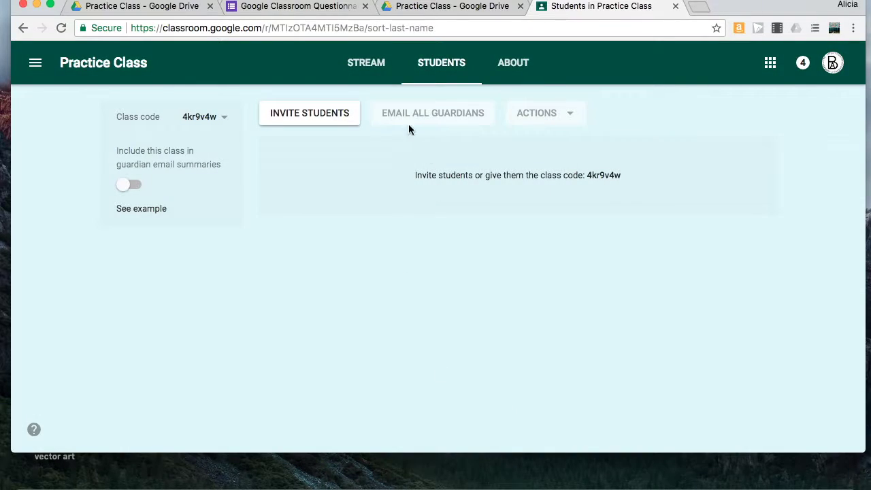
Display the class code enlarged for students to read, and close the display
left_click(224, 118)
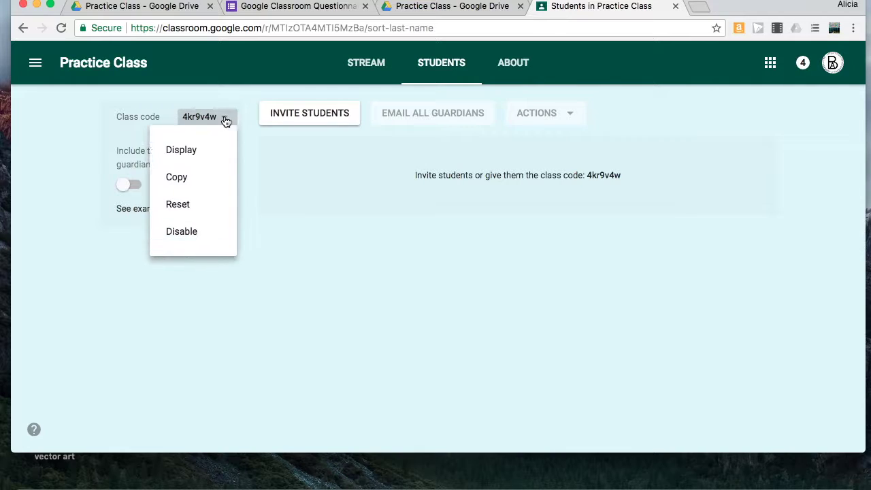
left_click(190, 146)
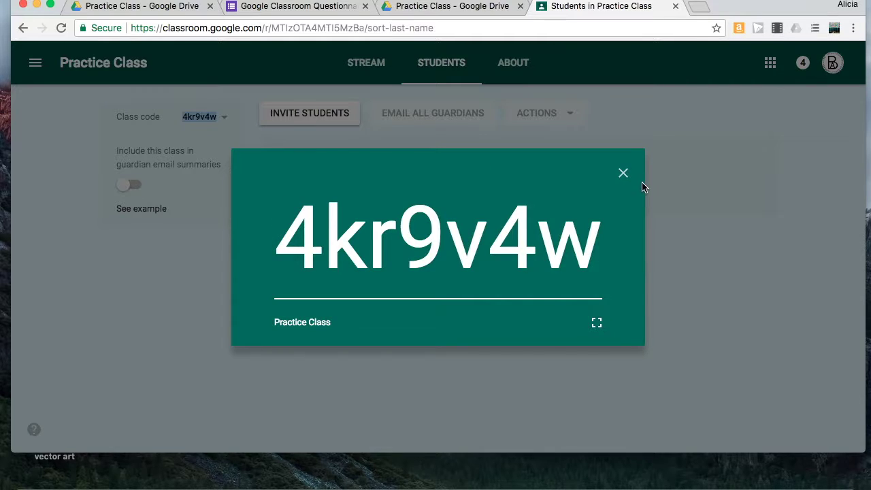
left_click(623, 172)
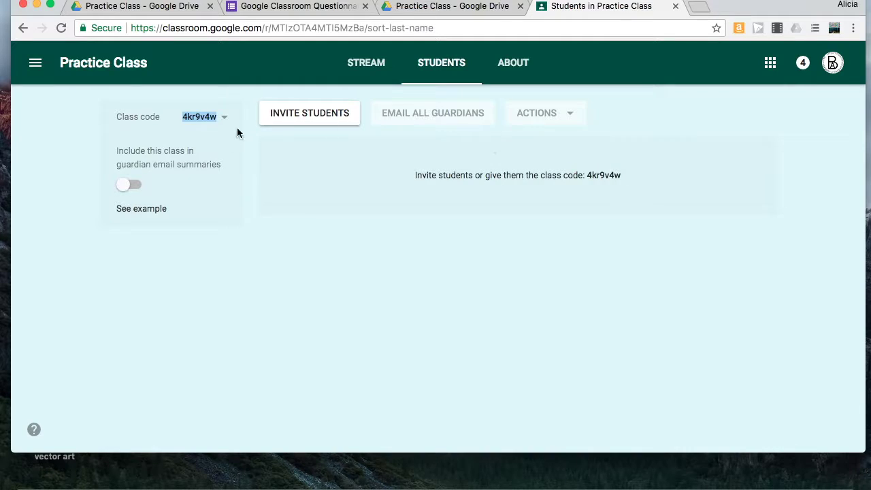
Review the Practice Class stream, including its posts, upcoming work and topic list
left_click(367, 62)
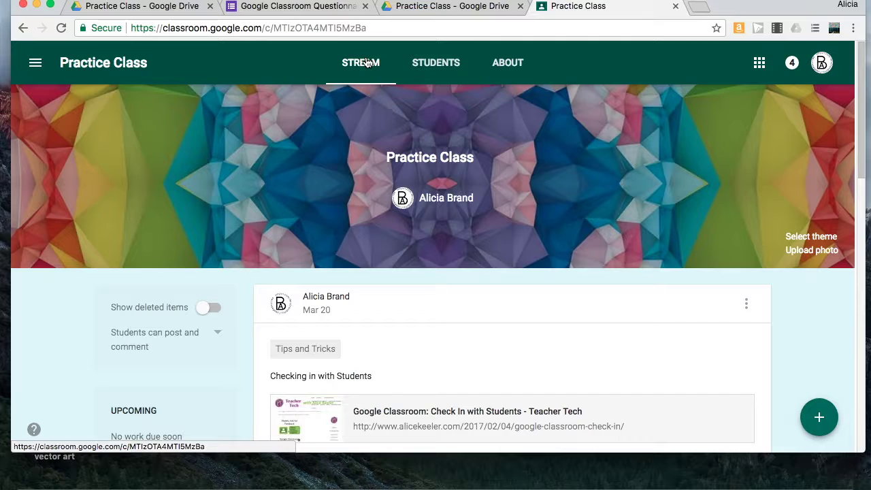
scroll(368, 63, "down", 5)
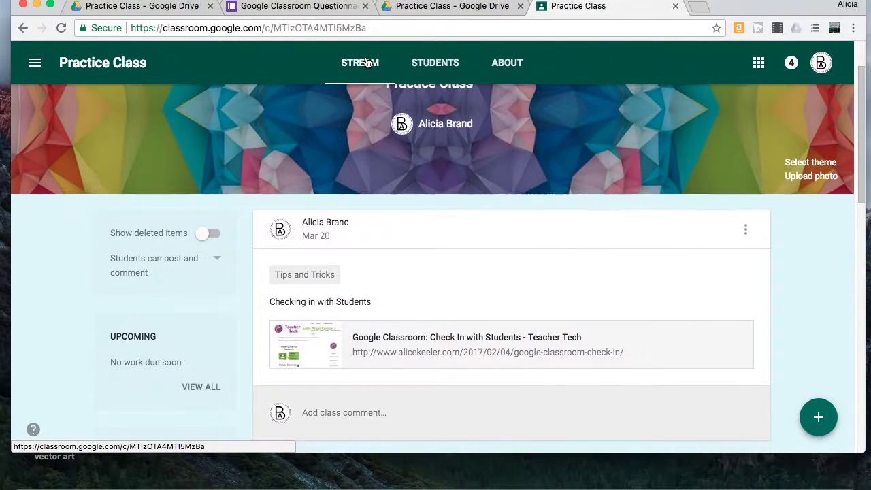
scroll(367, 62, "down", 6)
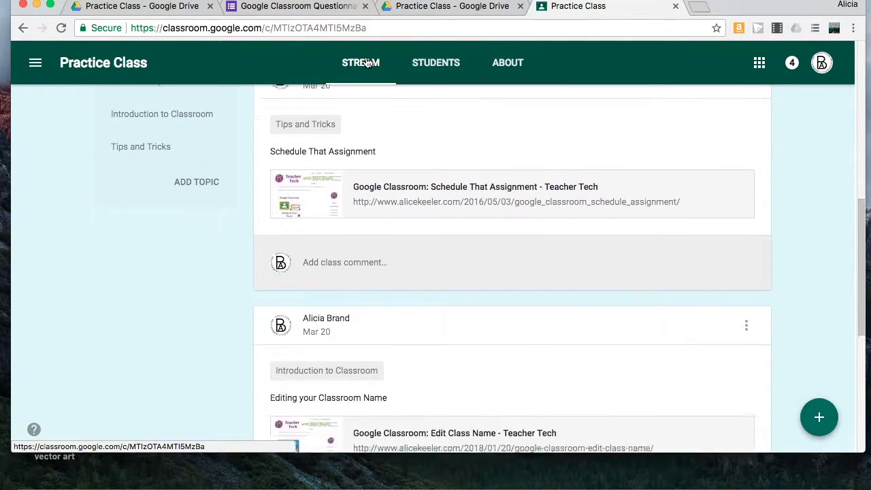
scroll(367, 62, "up", 15)
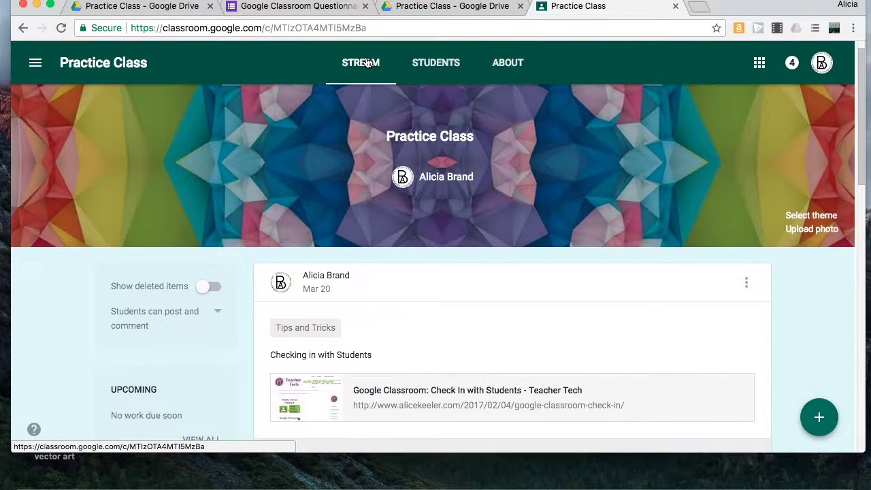
scroll(367, 63, "down", 4)
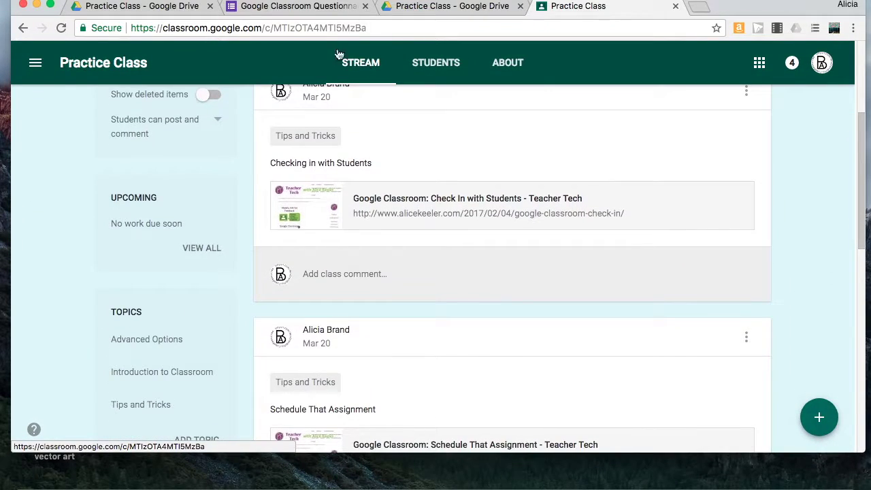
scroll(137, 367, "down", 3)
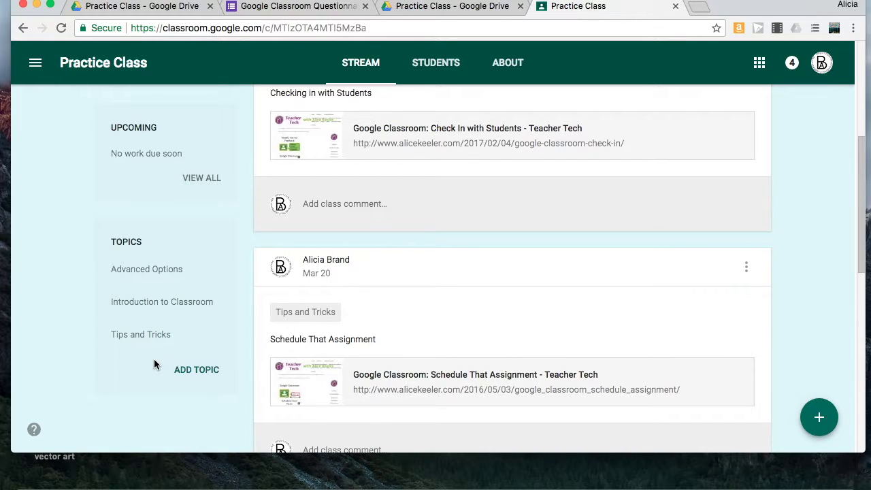
View the posts under the Advanced Options, Introduction to Classroom and Tips and Tricks topics, and return to the class stream
left_click(148, 279)
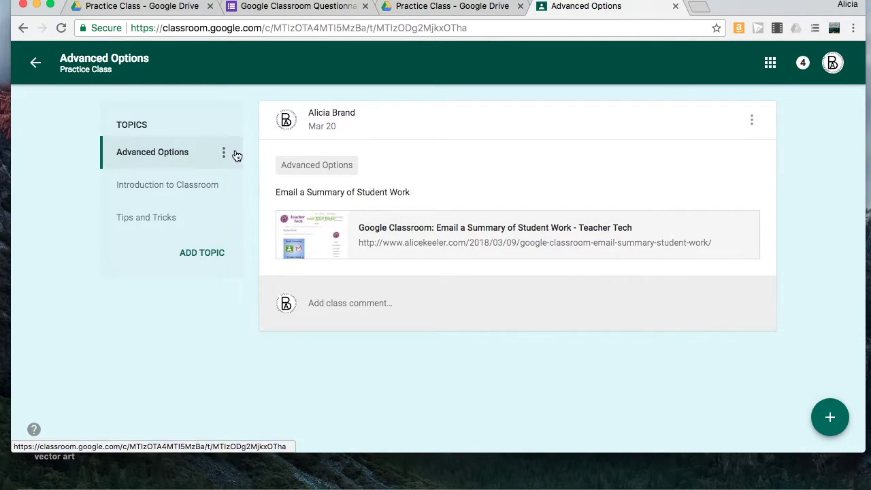
left_click(210, 182)
left_click(196, 211)
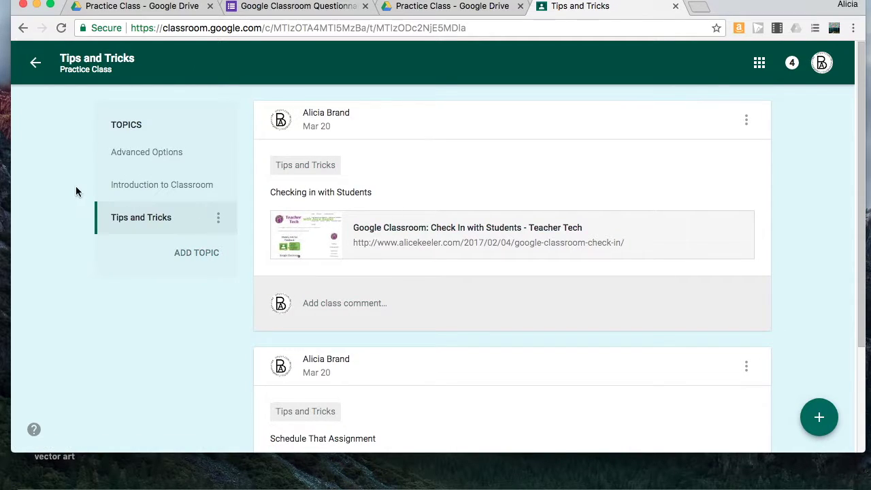
left_click(36, 66)
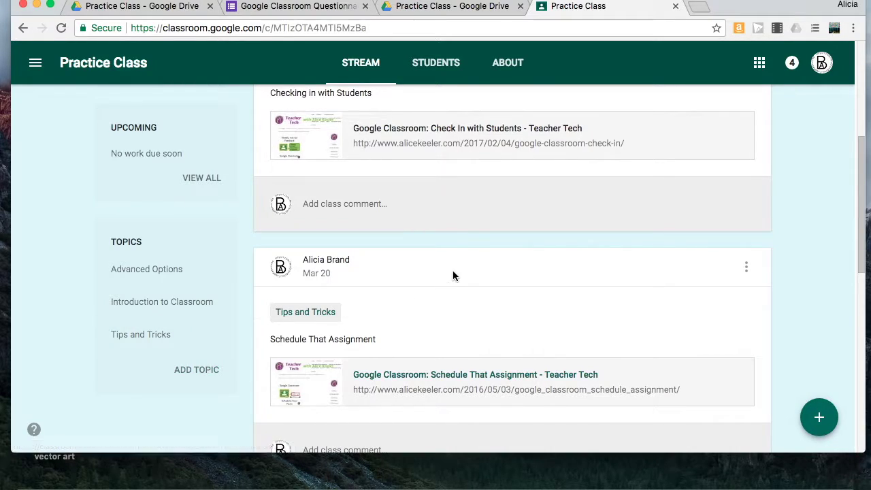
left_click(156, 292)
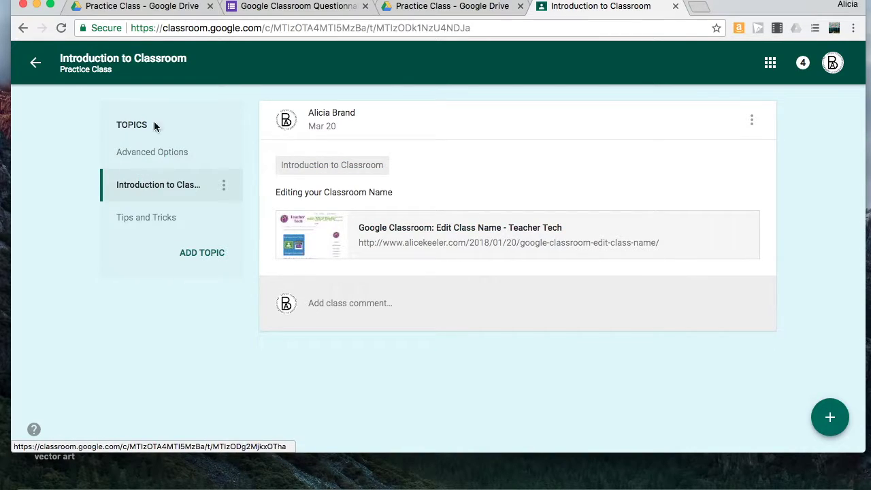
left_click(32, 58)
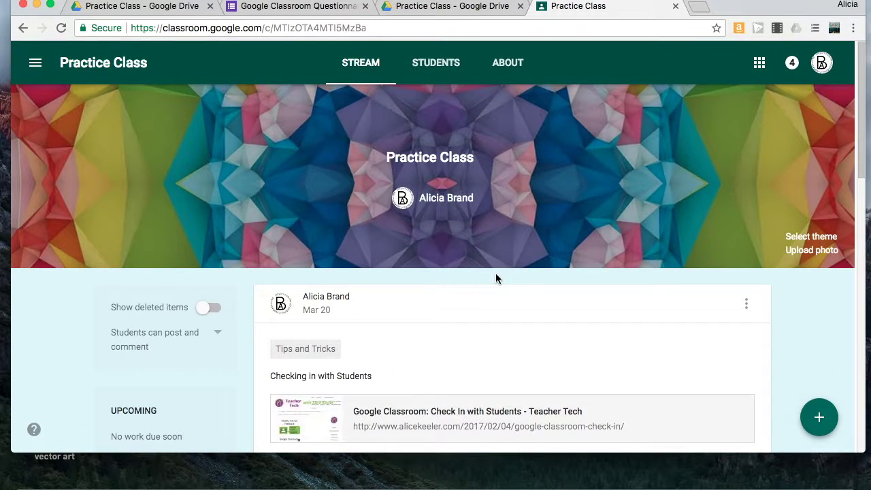
Start a new assignment for all students in Practice Class titled "Google Classroom Questionnaire"
mouse_move(825, 421)
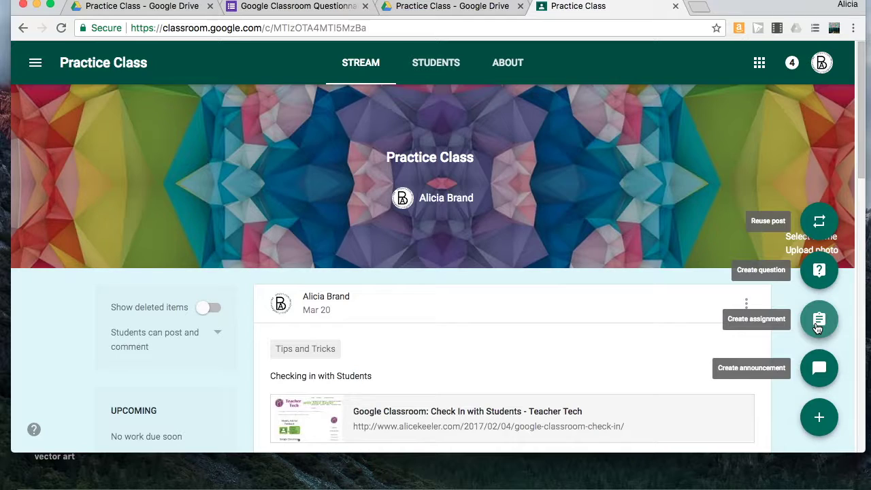
left_click(819, 367)
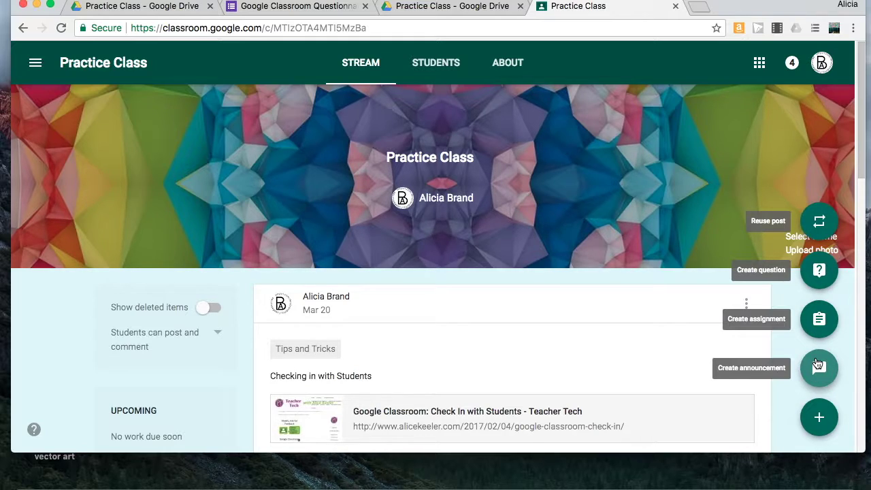
left_click(819, 317)
left_click(315, 177)
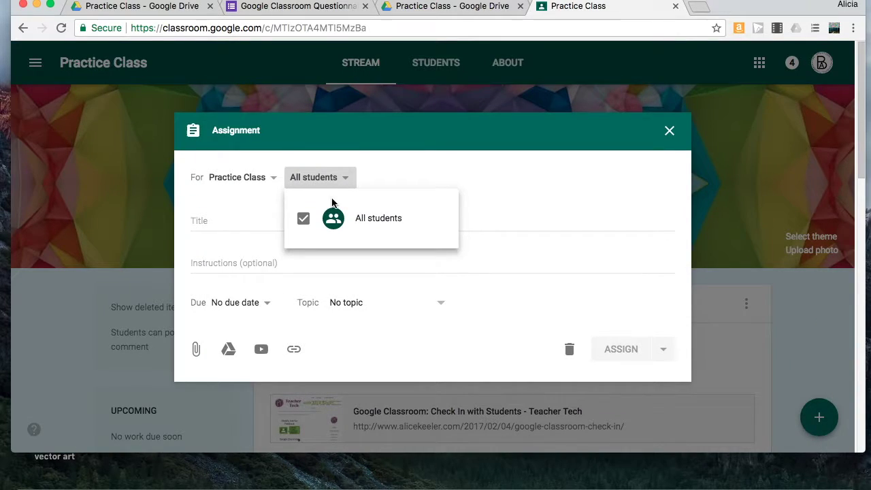
left_click(418, 167)
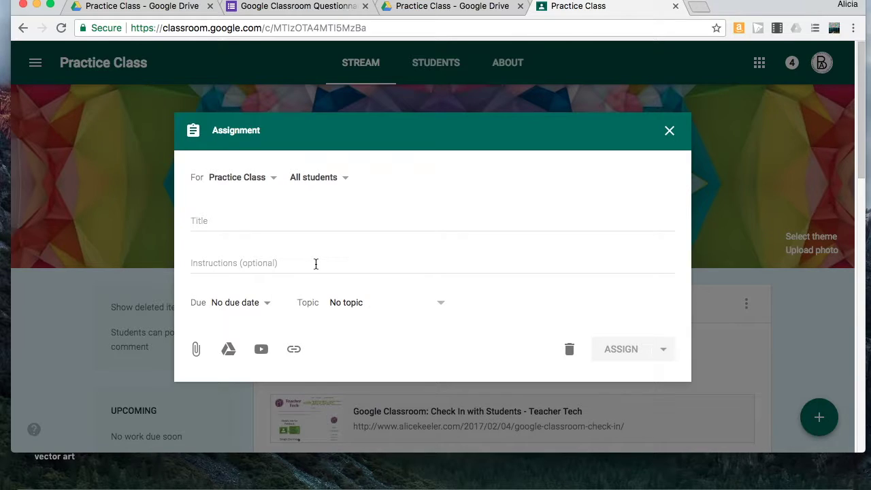
left_click(196, 224)
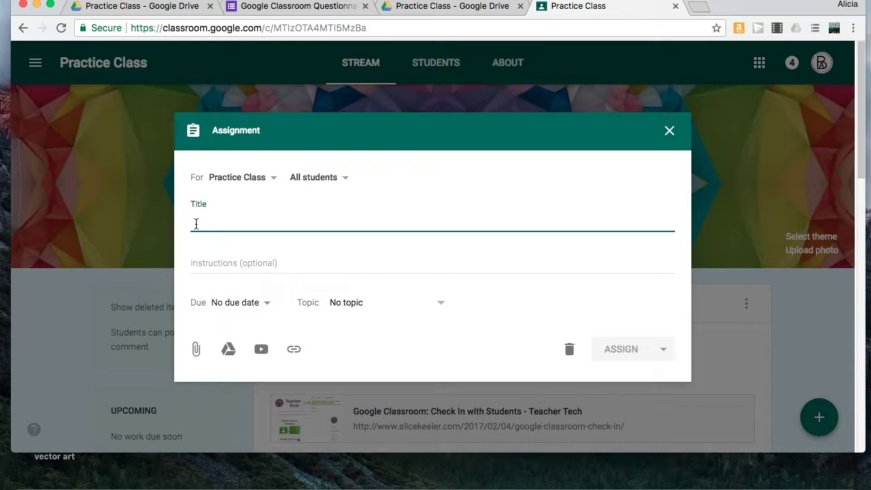
type("Google")
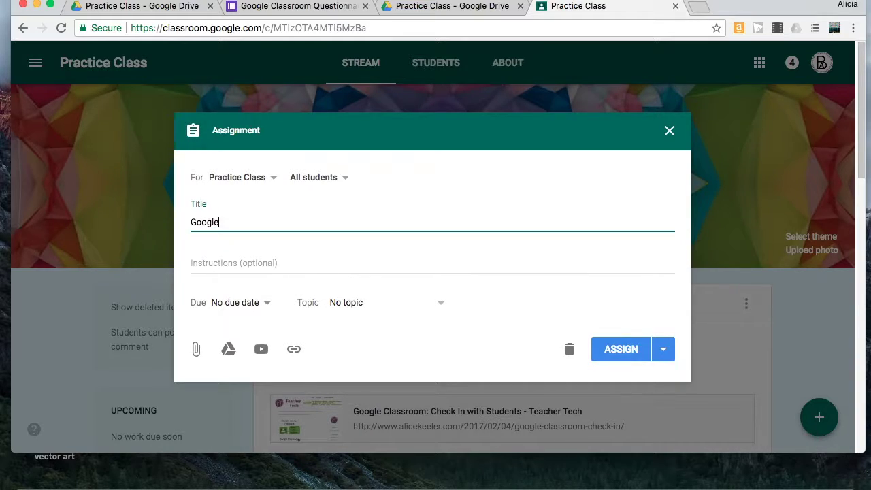
type(" Classroom Questionnaire")
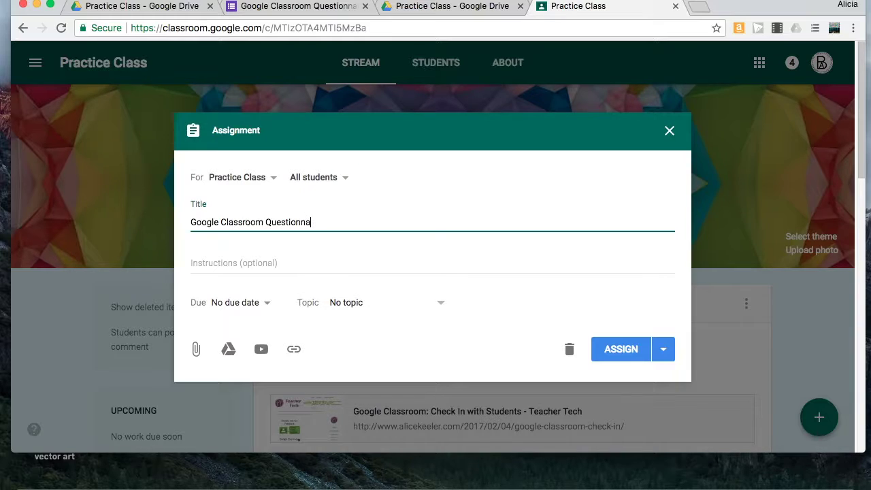
Set the assignment's topic to Introduction to Classroom and open the Google Drive file picker for its attachment
left_click(216, 266)
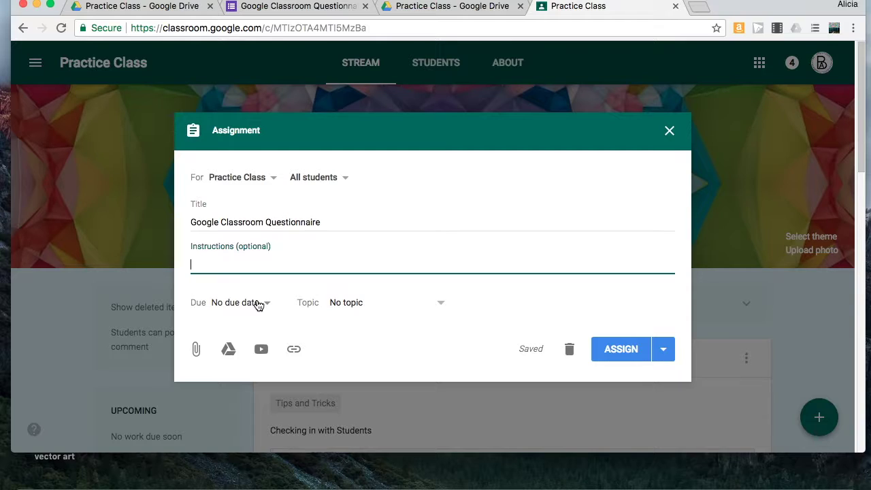
left_click(367, 303)
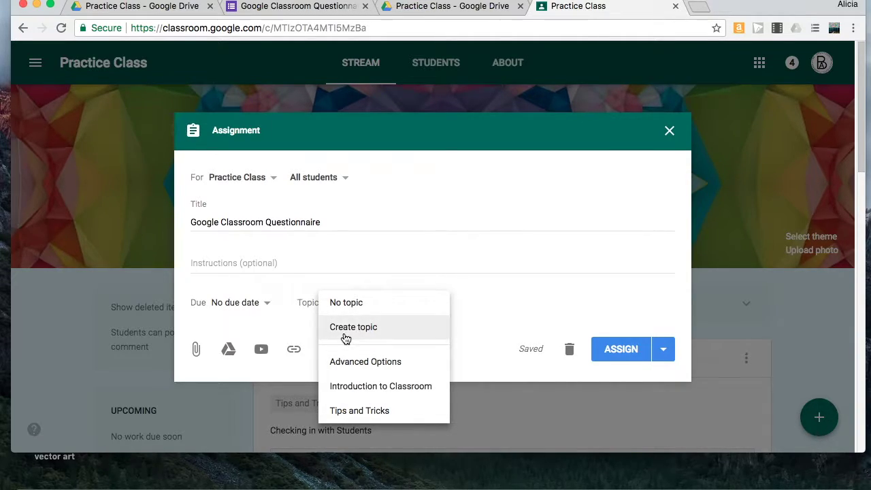
left_click(353, 387)
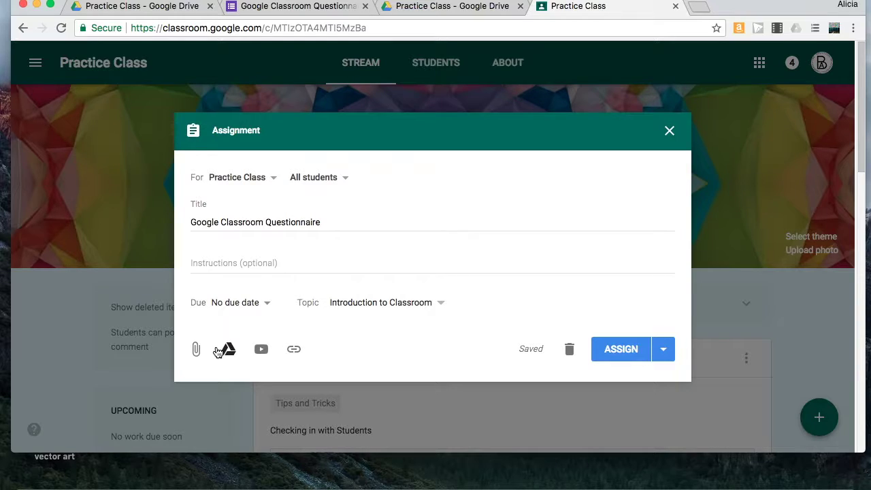
left_click(226, 348)
left_click(234, 352)
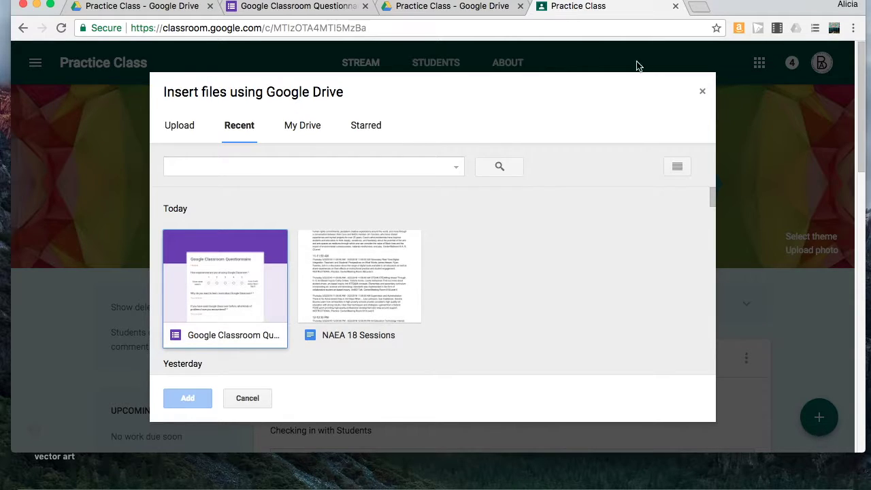
Switch to the Google Classroom Questionnaire form in Google Forms, enable Collect email addresses in its settings, and save
left_click(277, 7)
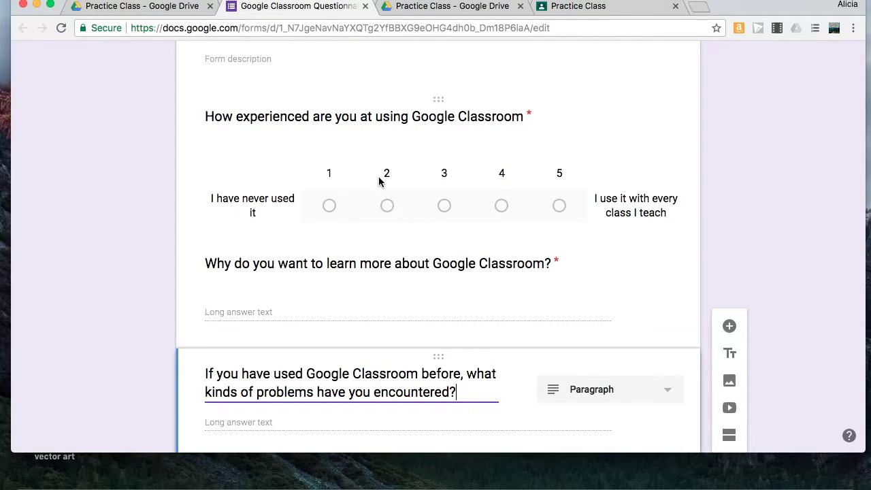
scroll(380, 178, "up", 3)
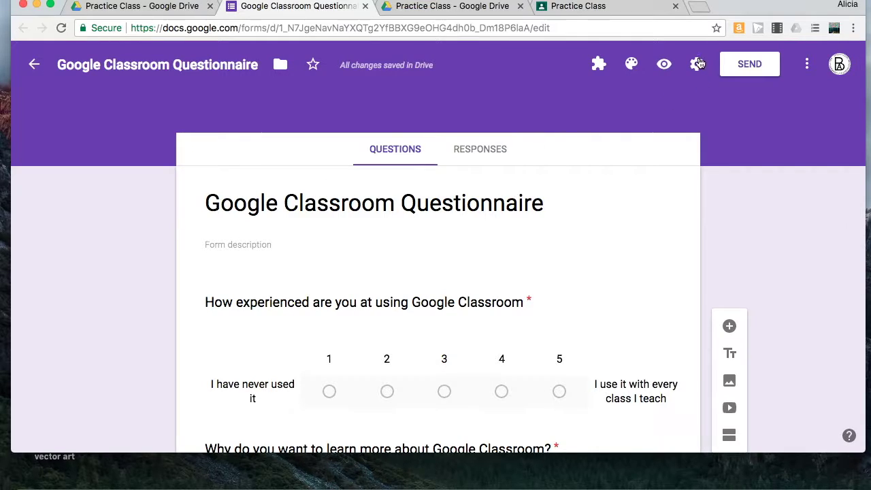
left_click(694, 68)
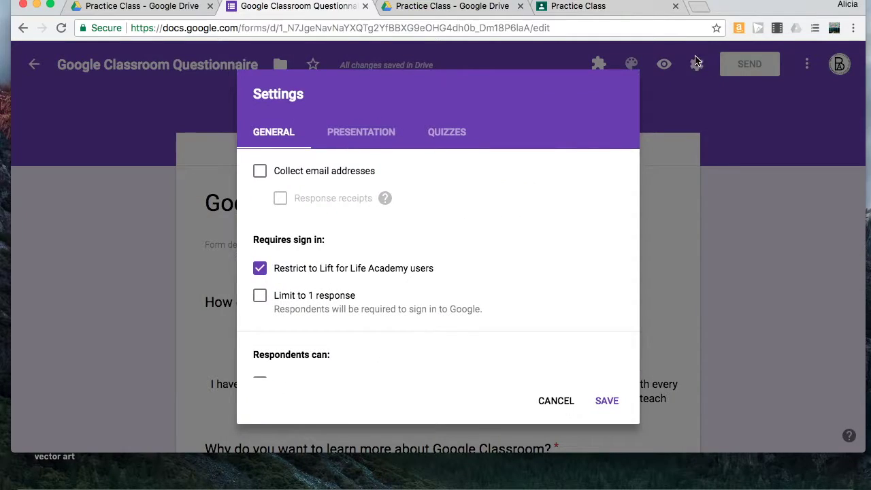
left_click(259, 174)
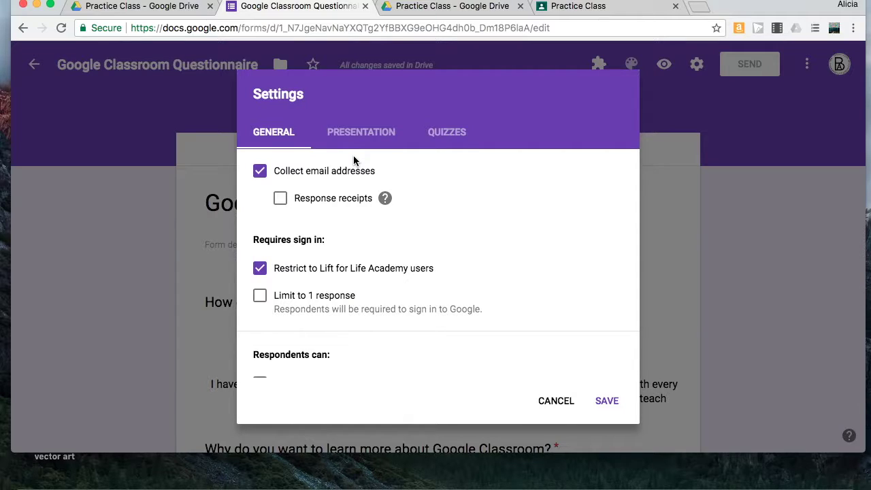
left_click(607, 403)
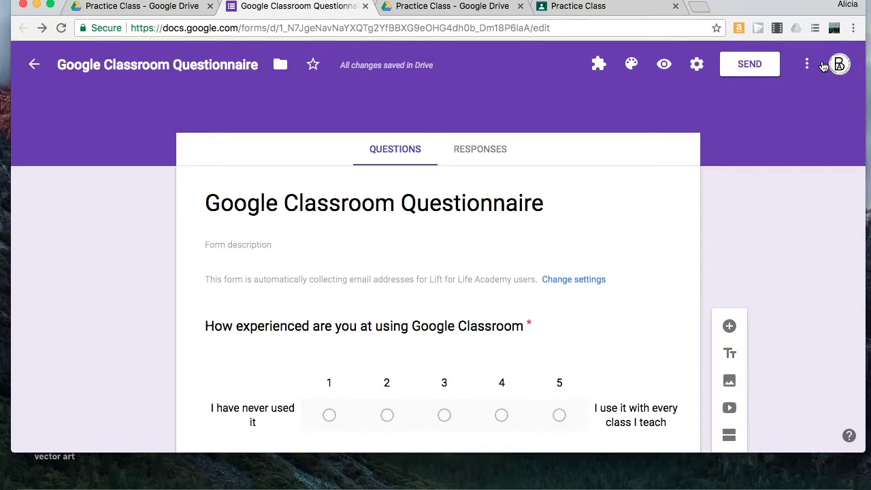
Look at the copy options for the questionnaire form, including its name and folder, and cancel the copy
left_click(807, 64)
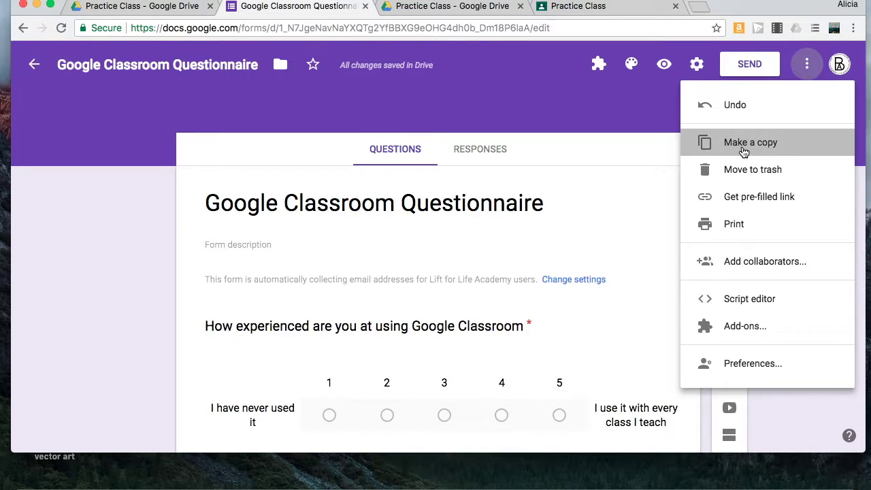
left_click(743, 151)
left_click(383, 211)
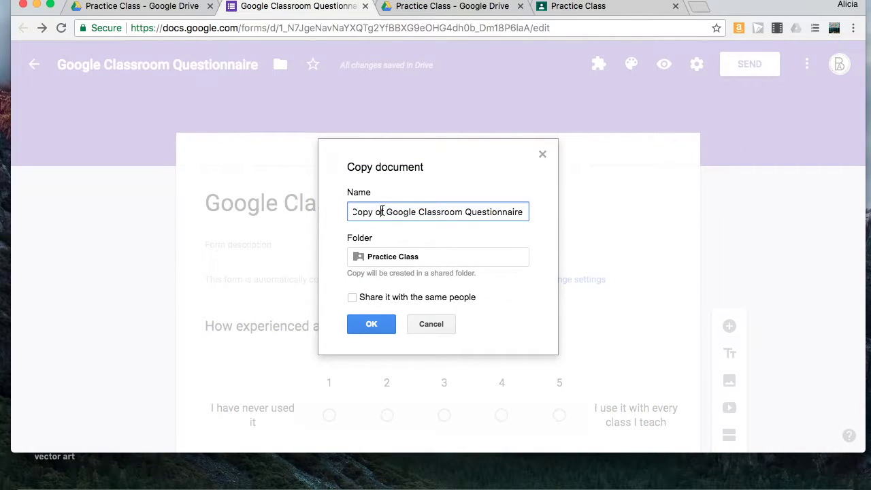
left_click_drag(386, 211, 331, 207)
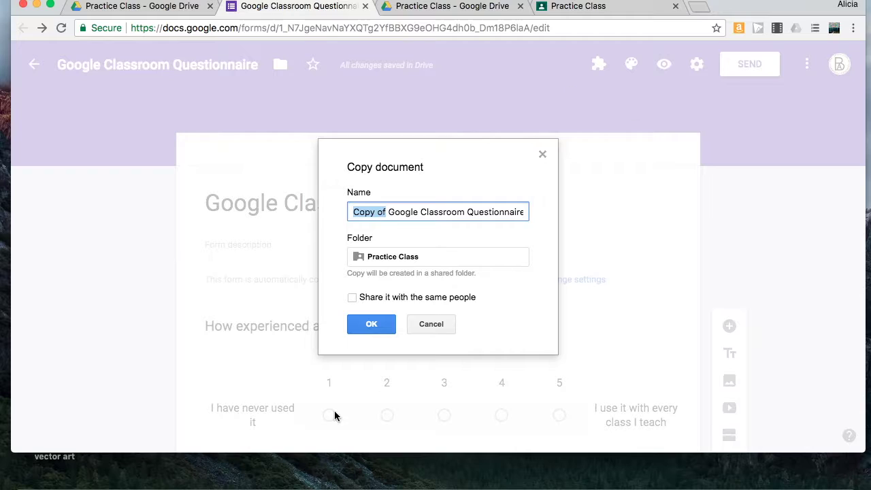
left_click(431, 325)
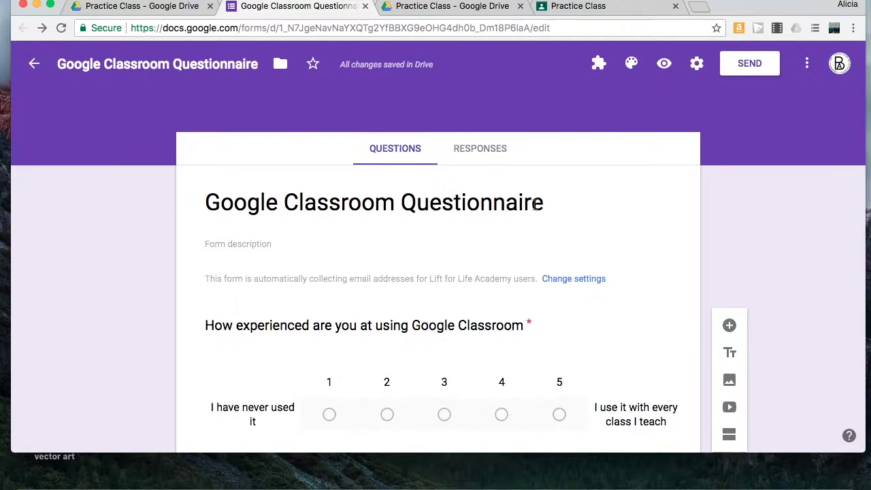
Add a new question at the end of the form, view the available question types, and delete the question
scroll(531, 211, "down", 5)
scroll(648, 201, "up", 3)
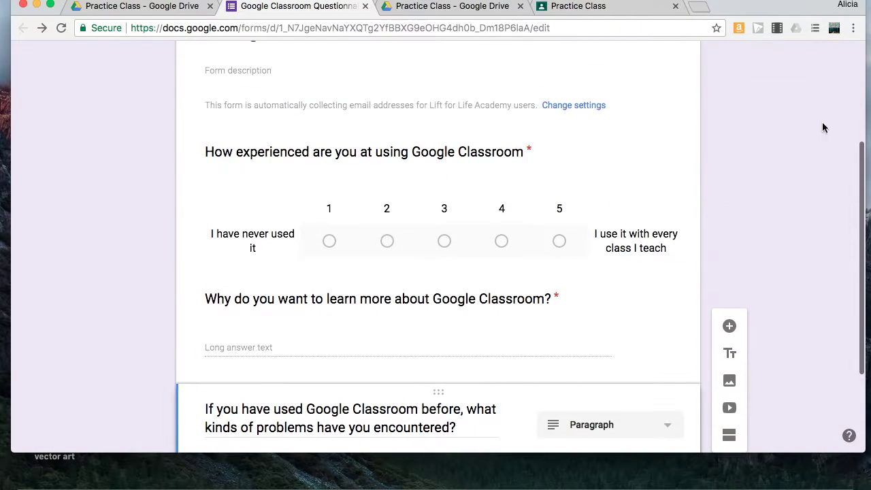
scroll(648, 201, "down", 1)
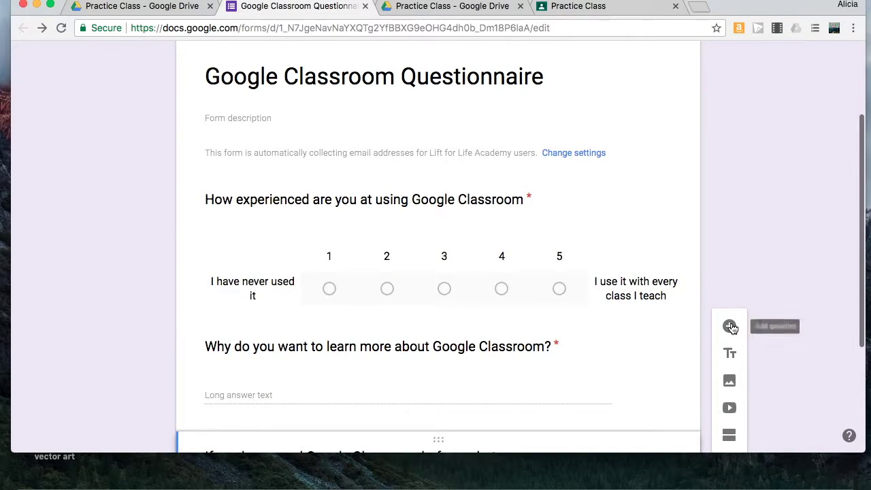
left_click(729, 326)
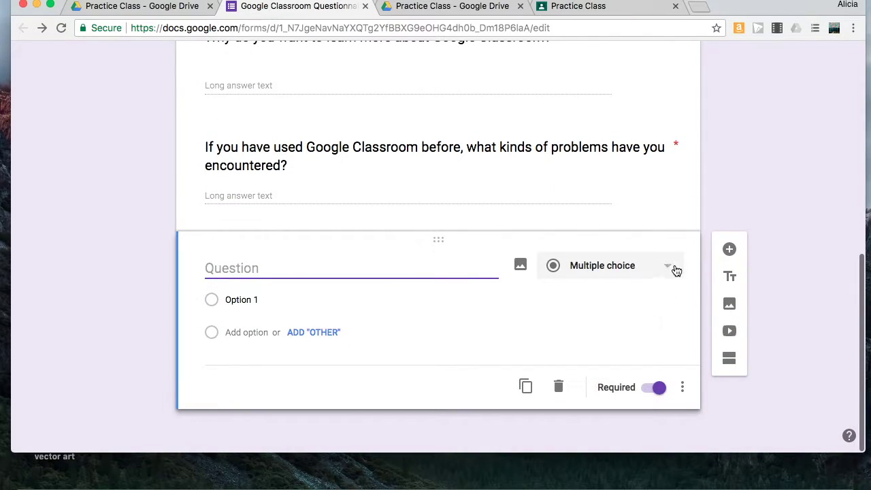
left_click(672, 268)
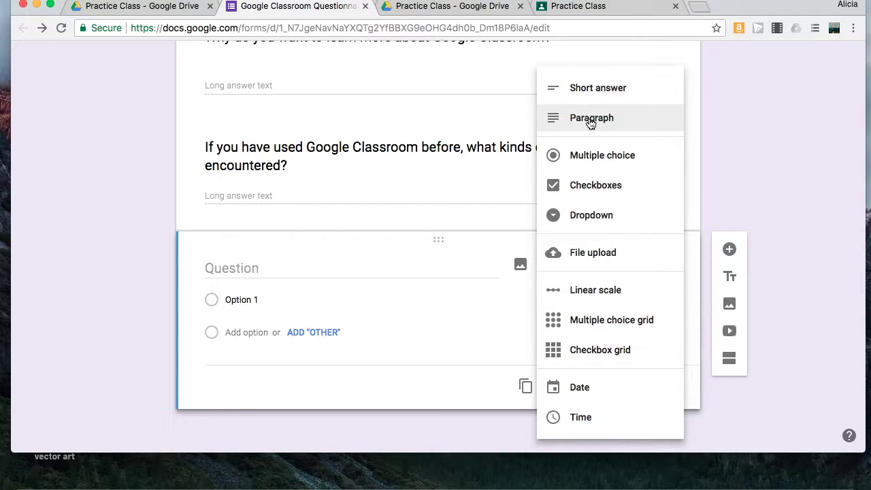
left_click(722, 172)
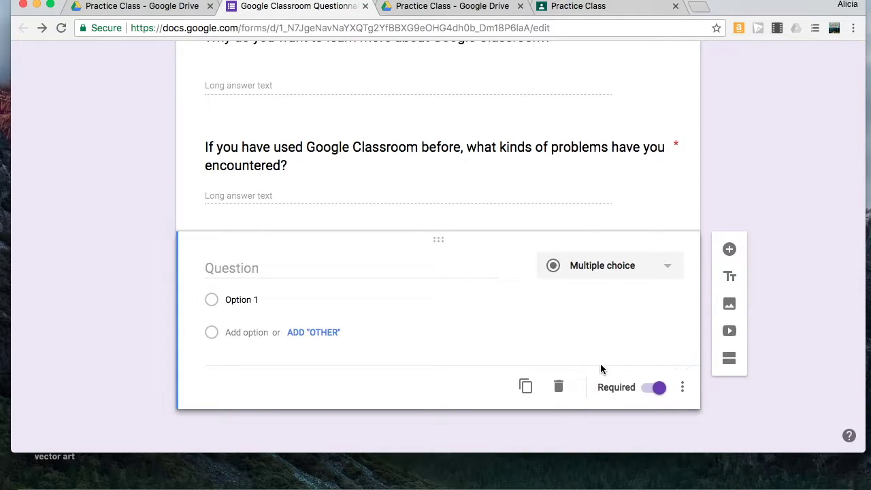
left_click(557, 385)
scroll(573, 199, "up", 5)
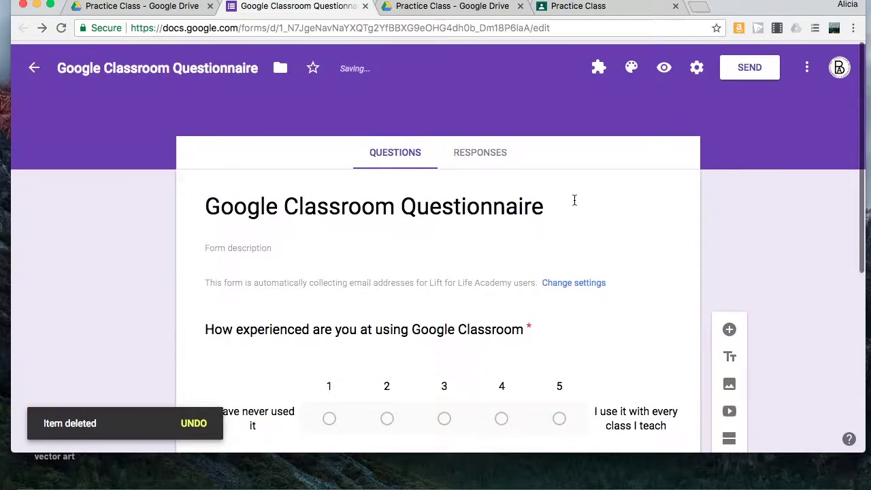
Return to Google Classroom, attach the Google Classroom Questionnaire form to the assignment, and save the assignment as a draft
left_click(566, 8)
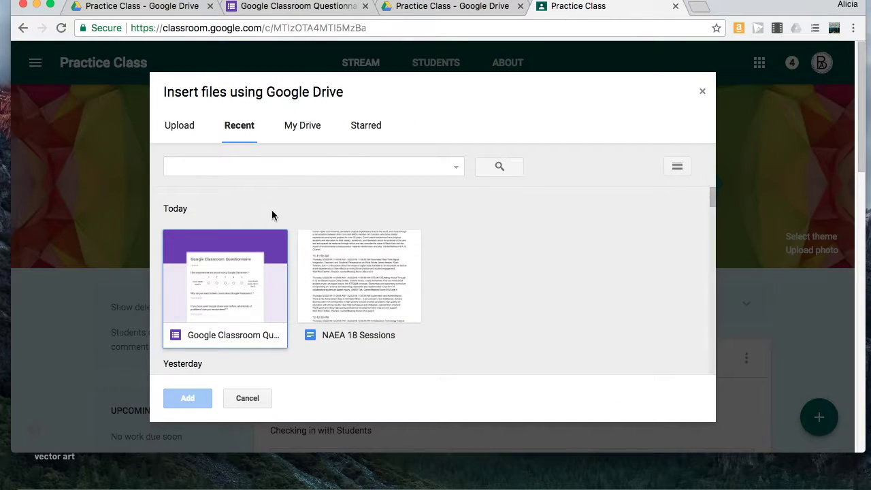
left_click(249, 256)
left_click(187, 399)
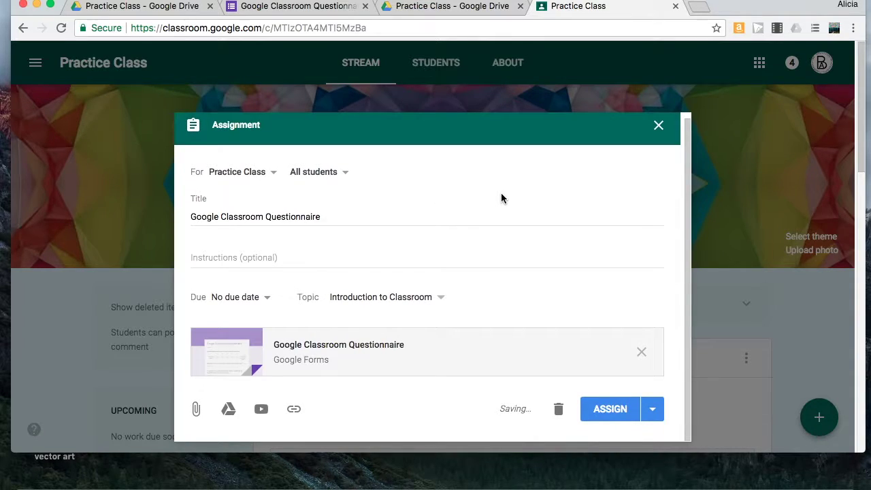
left_click(654, 412)
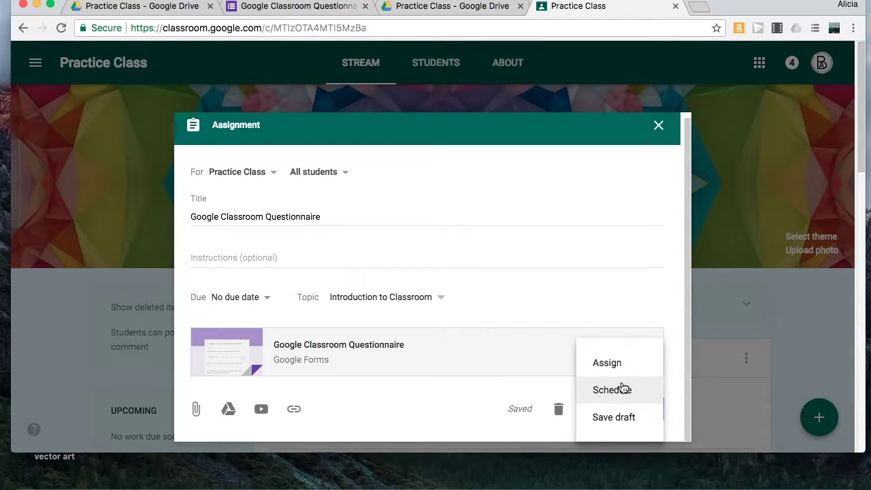
left_click(614, 416)
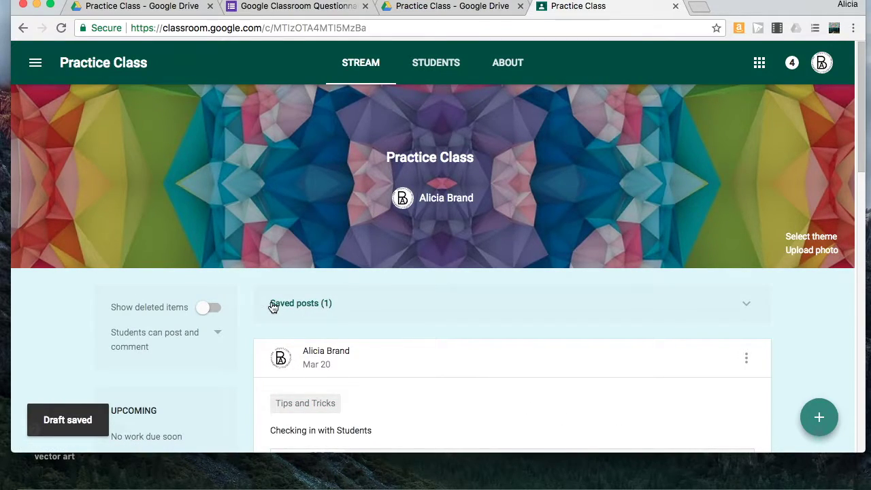
Reopen the Google Classroom Questionnaire assignment draft from the saved posts
left_click(300, 304)
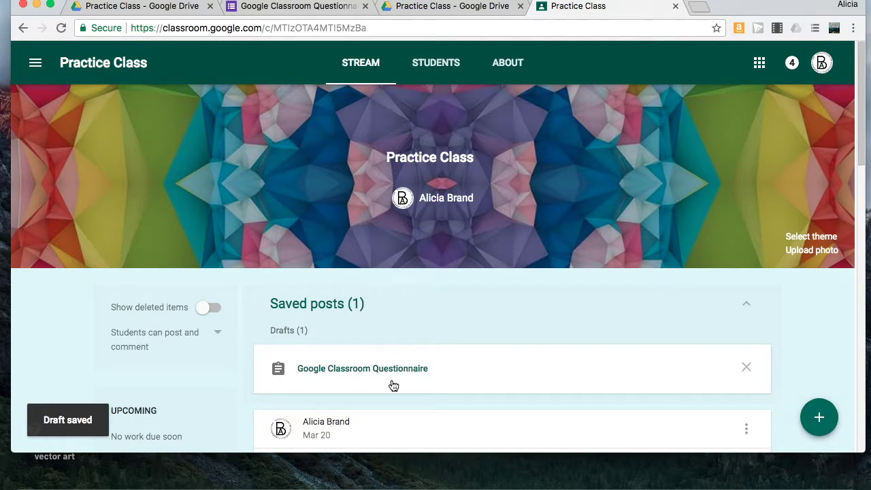
left_click(353, 369)
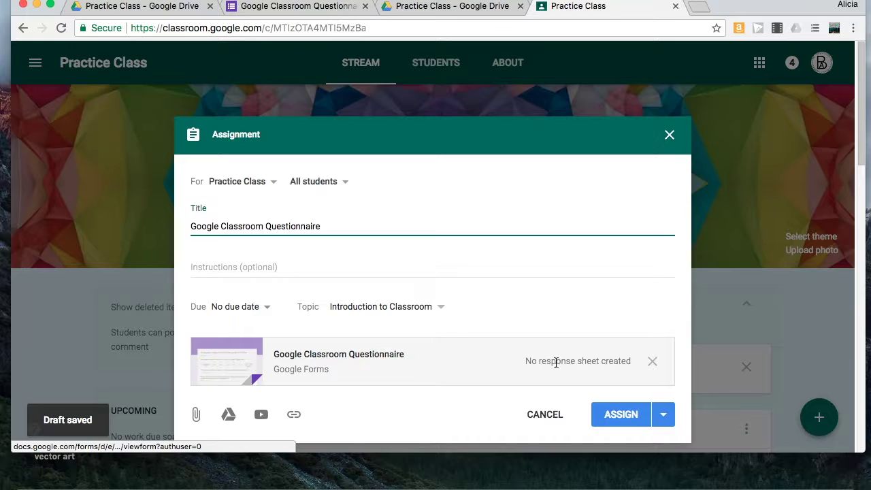
scroll(665, 289, "down", 3)
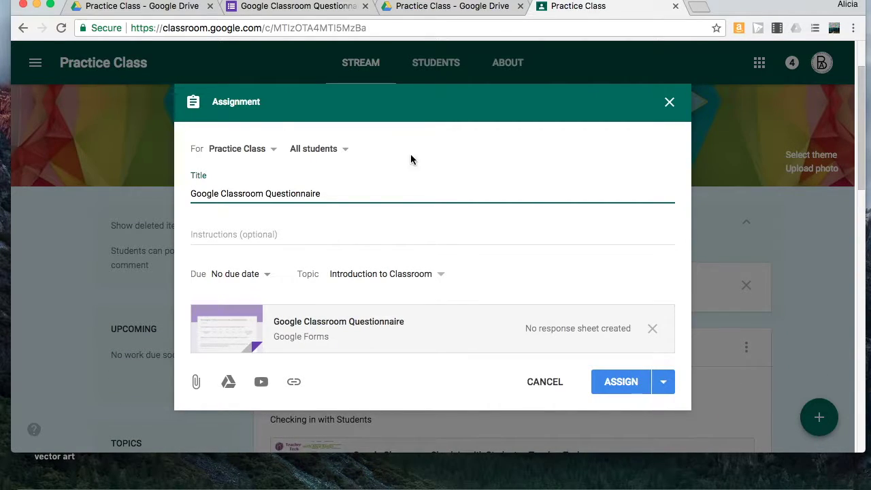
Look at the questionnaire assignment's scheduling options, go back without scheduling, and assign it to the class immediately
left_click(666, 388)
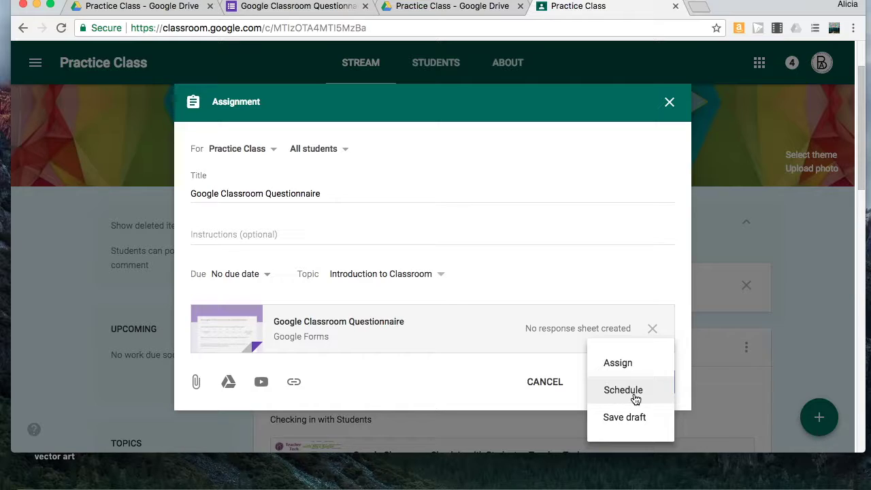
left_click(634, 398)
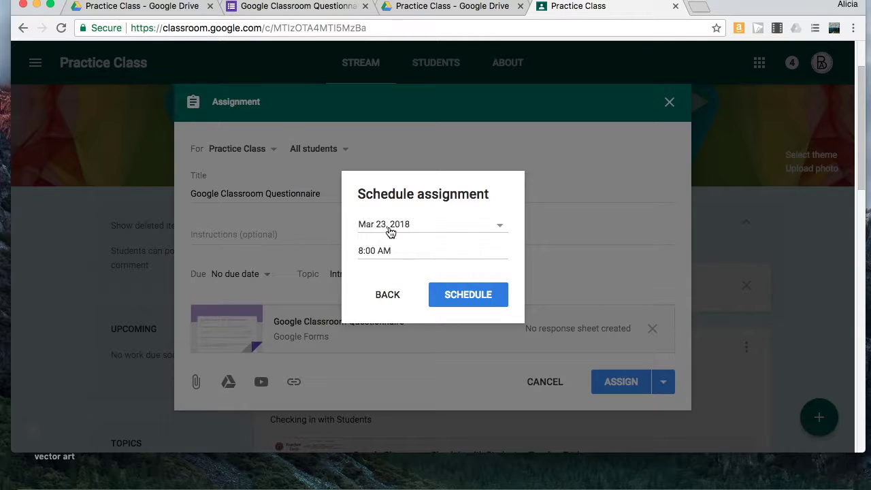
left_click(394, 295)
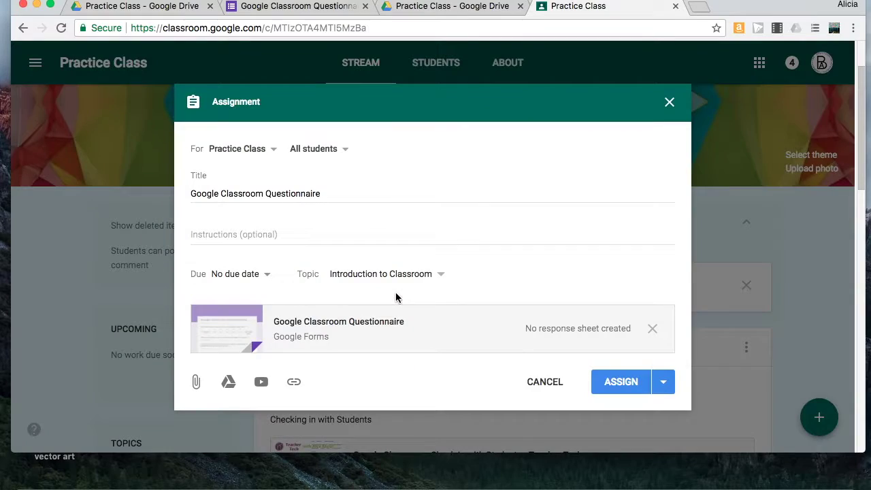
left_click(616, 382)
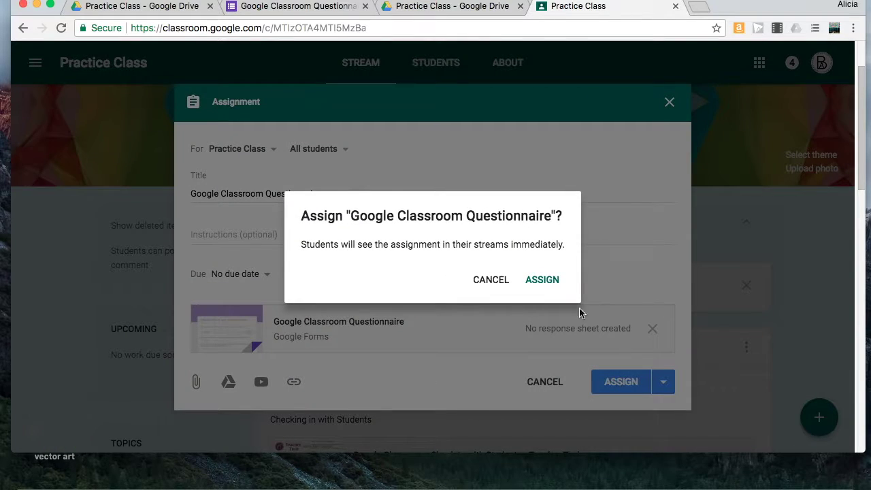
left_click(541, 280)
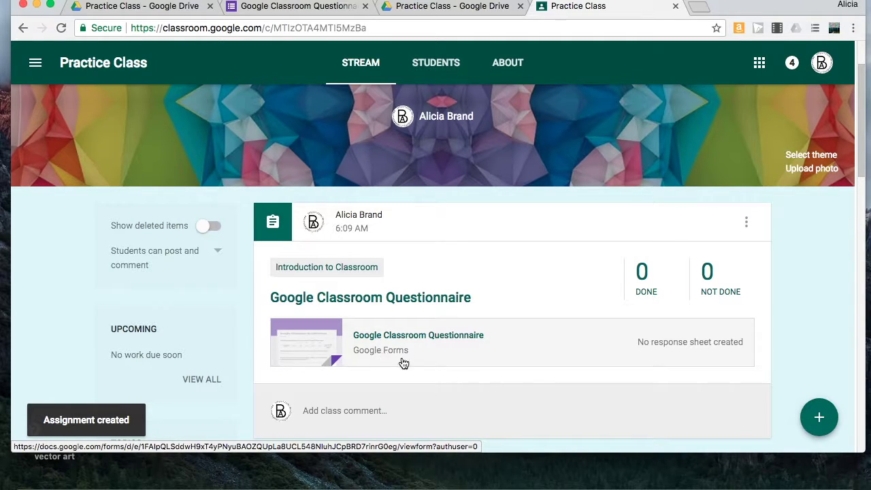
Start a new class question reading "Create a Google Classroom for a class that you teach and add the class code here."
mouse_move(811, 417)
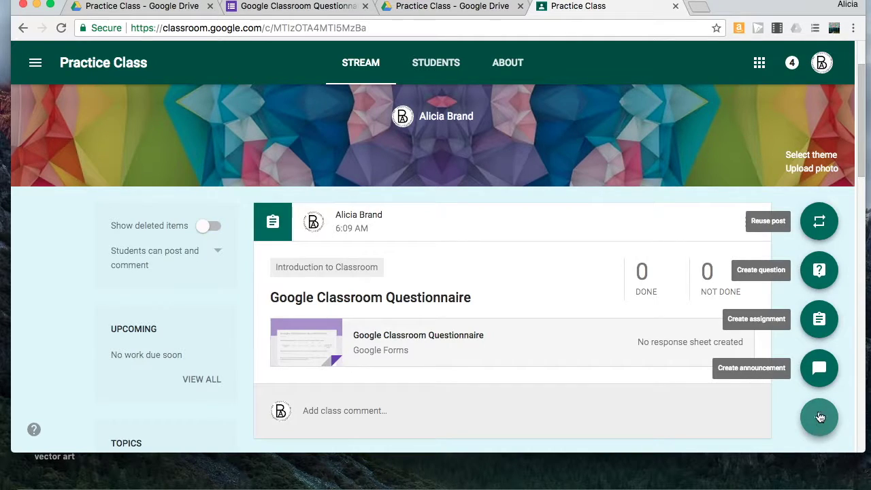
left_click(815, 266)
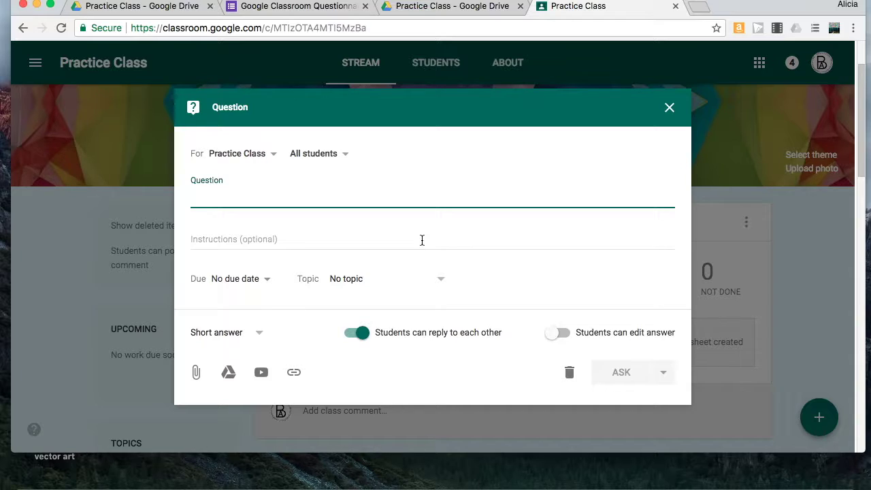
type("Create a Google Classroom for a class that you teach and add the class code here.  If you already have a class")
Word the question's second sentence as "If you already have a Google Classroom for one (or more) of your classes"
key("BackSpace")
key("BackSpace")
key("BackSpace")
key("BackSpace")
key("BackSpace")
type("Google Class")
type("room for one of")
type(" your classes")
type(" (or more)")
Finish the question with ", then go to the "Students" tab and select the class code and enter it here."
left_click(383, 215)
type("the")
key("BackSpace")
key("BackSpace")
key("BackSpace")
key("BackSpace")
type(", then go t")
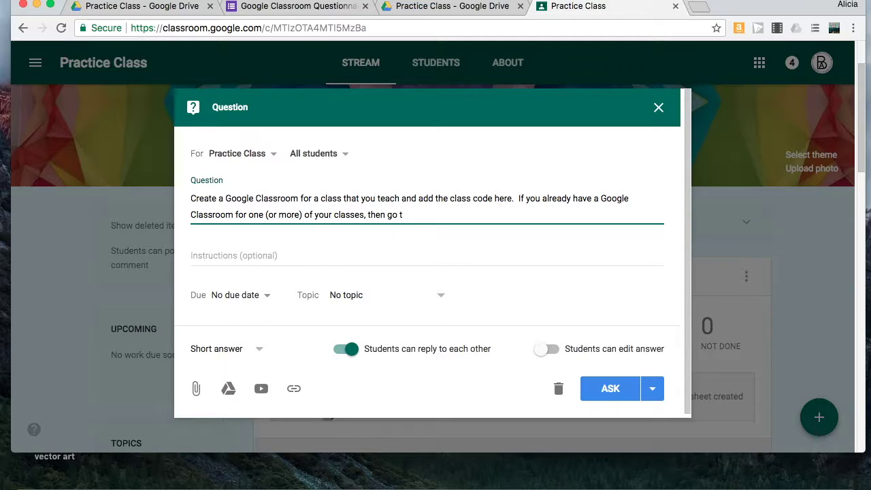
type("o the \"Students\" tab and select the class code and enter it here.")
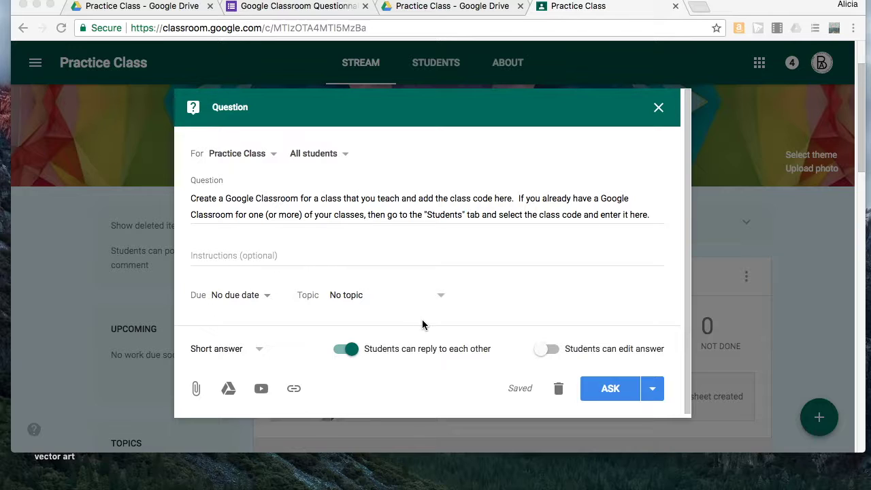
Keep the question as Short answer, allow students to edit their answer, and toggle the option for students to reply to each other
left_click(262, 351)
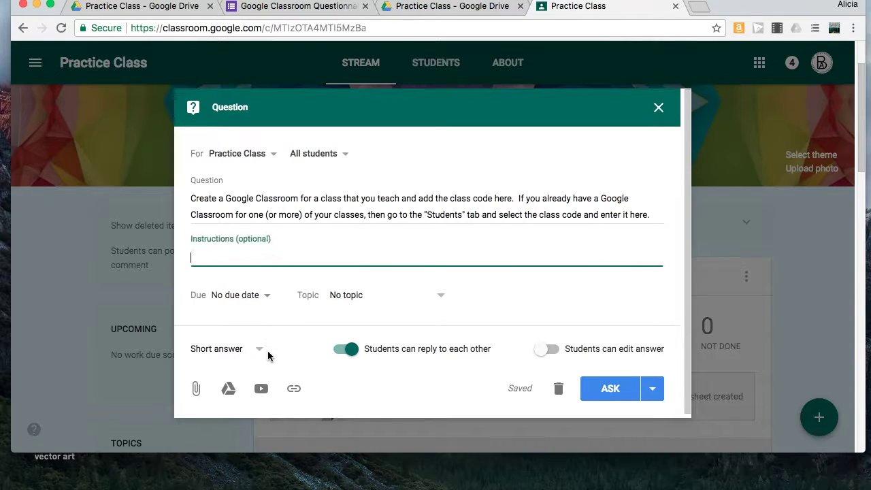
left_click(251, 350)
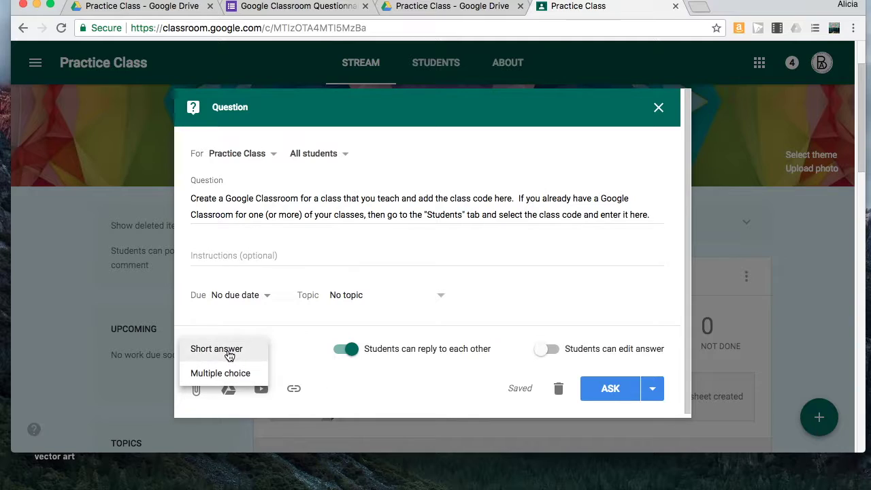
left_click(228, 354)
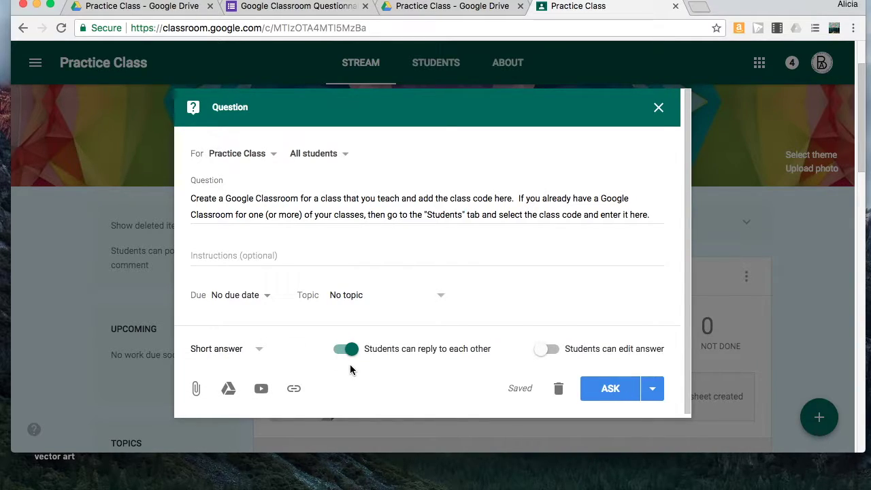
left_click(548, 349)
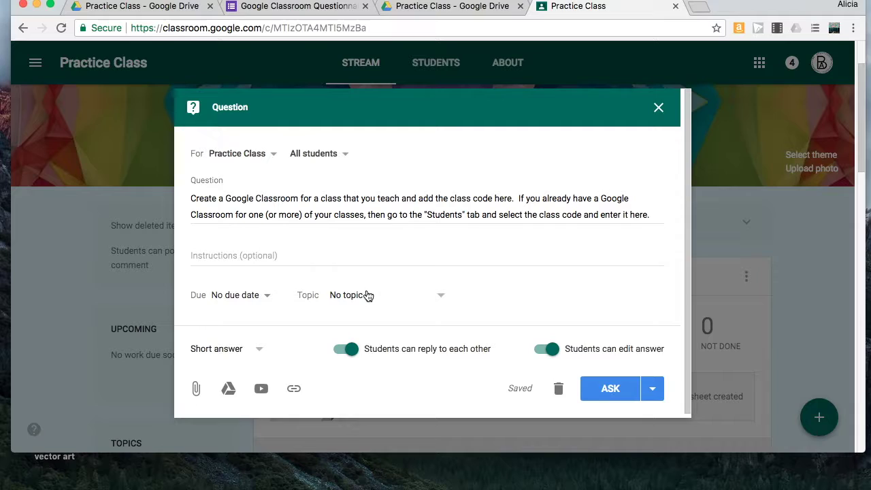
left_click(348, 350)
Put the question under the Introduction to Classroom topic and ask it
left_click(347, 297)
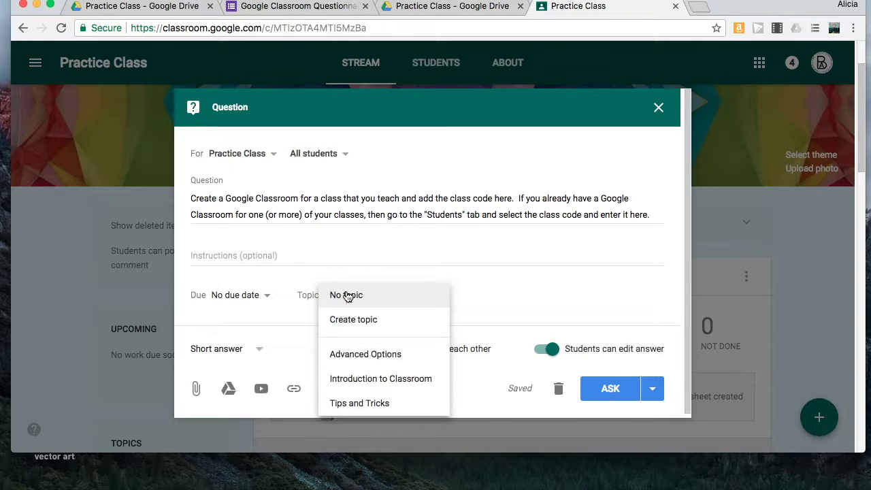
left_click(353, 380)
left_click(615, 391)
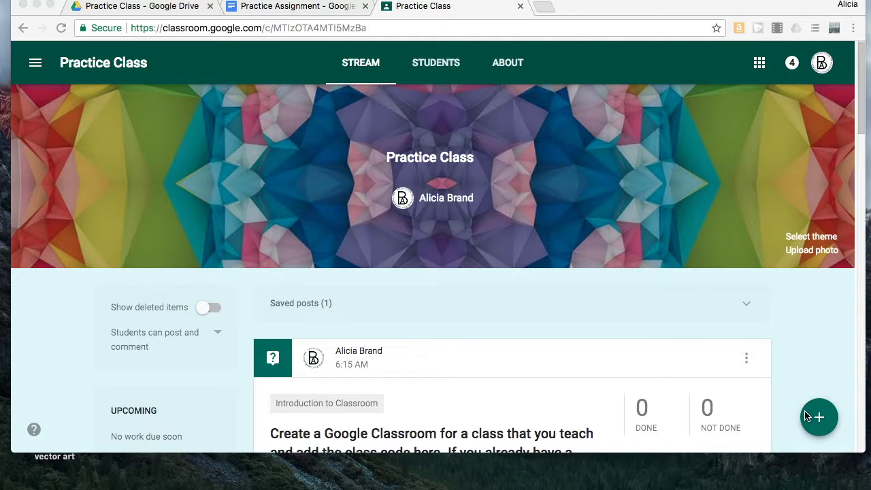
Create a new assignment titled "Practice Assignment" for Practice Class
left_click(820, 420)
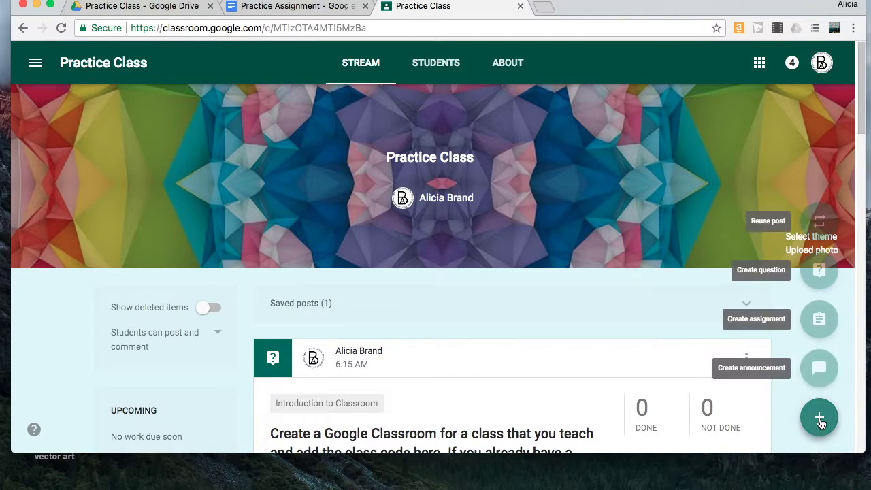
left_click(818, 318)
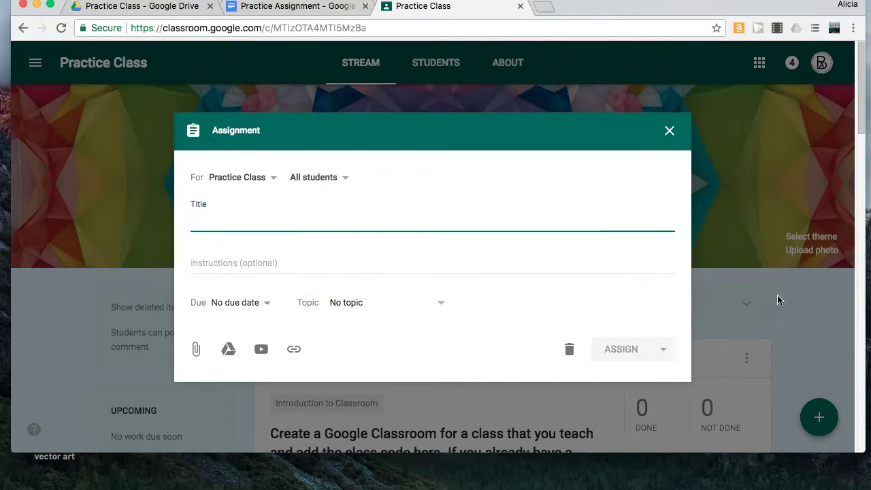
type("P")
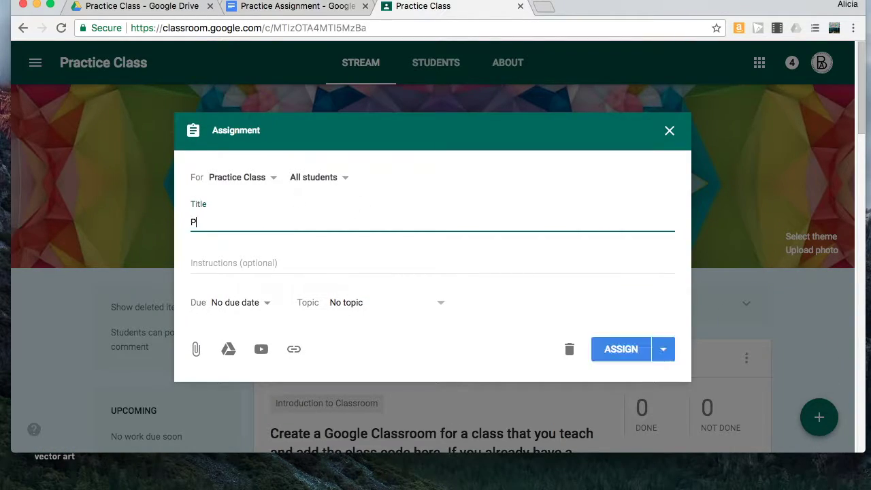
type("ractice Assignment")
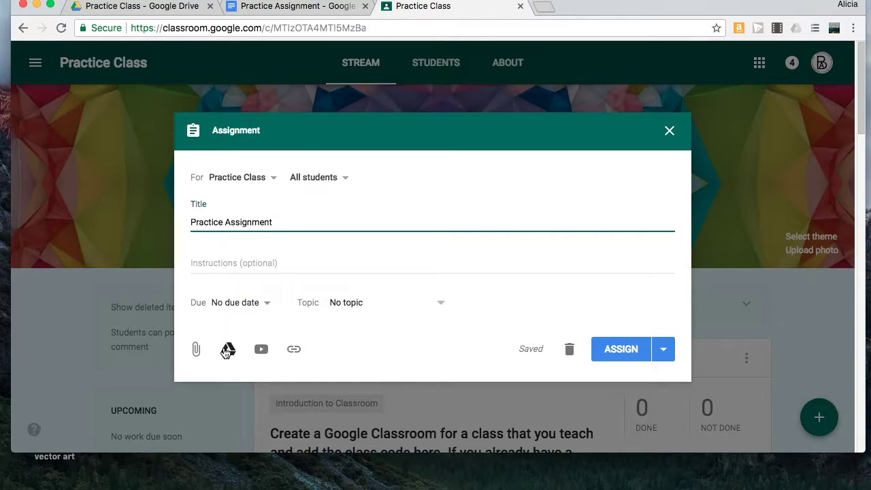
Add the instructions "Answer the following questions about Google Classroom" and set the topic to Introduction to Classroom
left_click(220, 264)
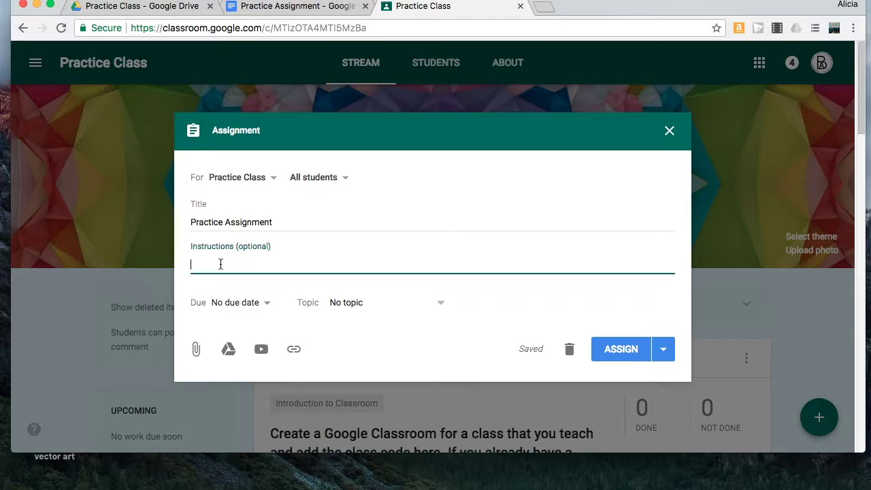
type("An")
type("swer the following questions about Google Classroom")
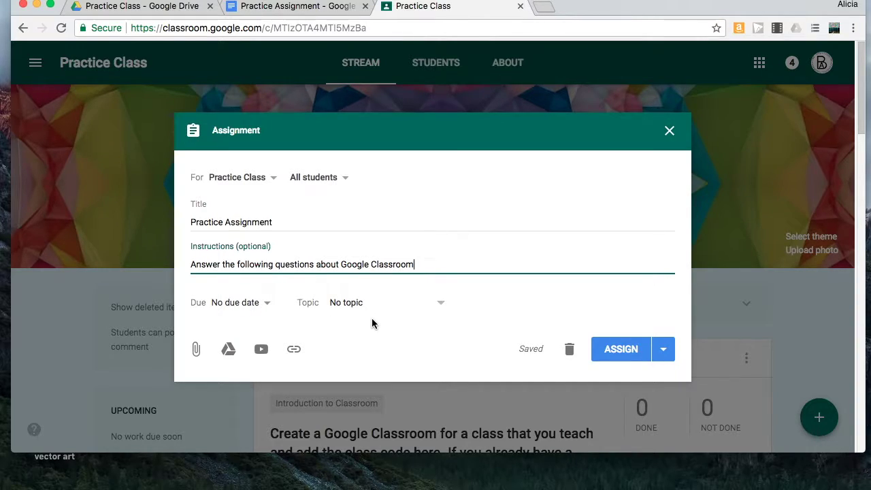
left_click(333, 306)
left_click(344, 387)
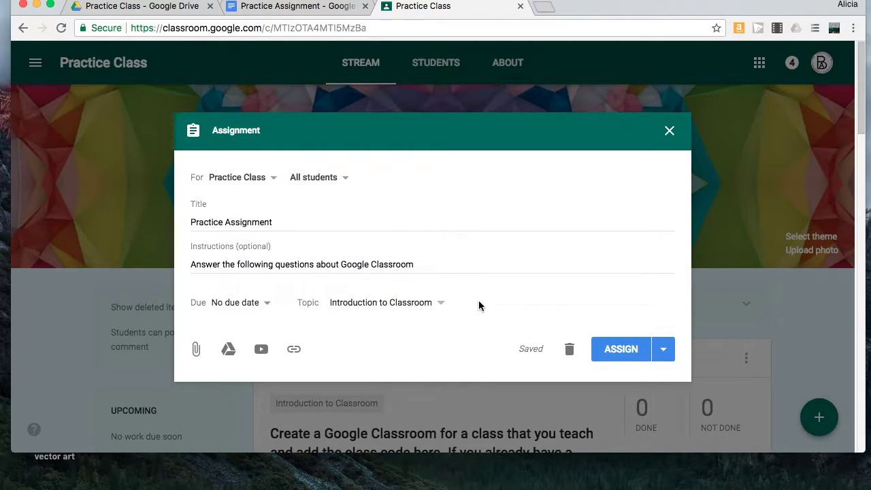
Review the Practice Assignment document in Google Docs and attach it to the assignment from the recent Google Drive files
left_click(229, 350)
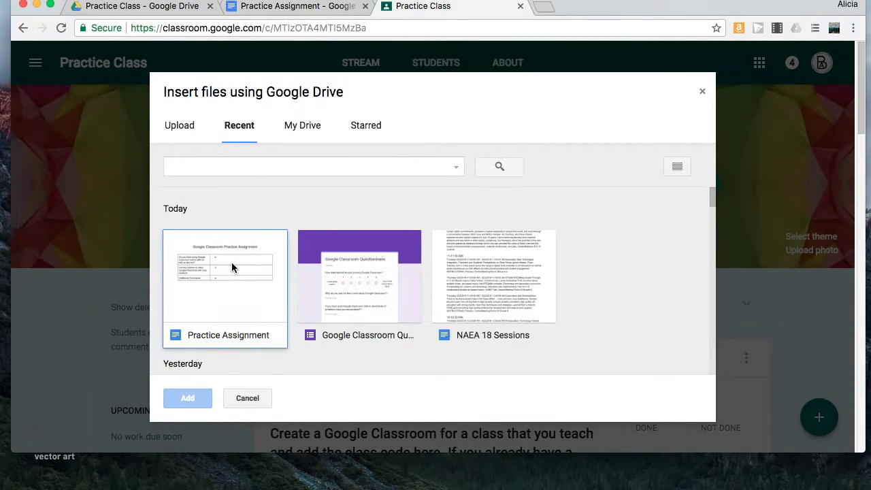
left_click(265, 8)
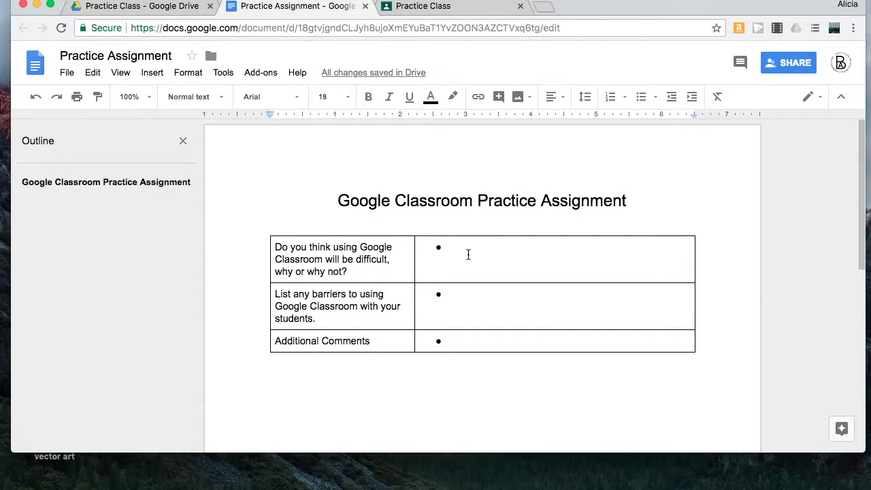
left_click(481, 300)
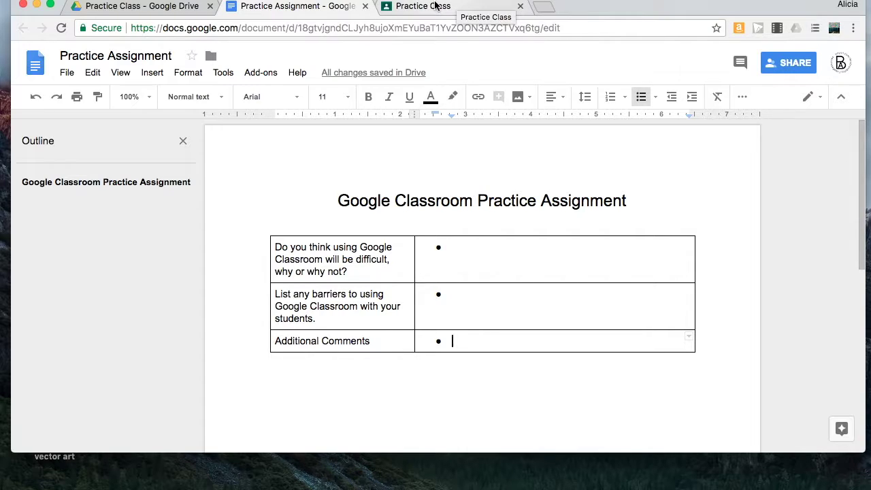
left_click(436, 6)
left_click(223, 272)
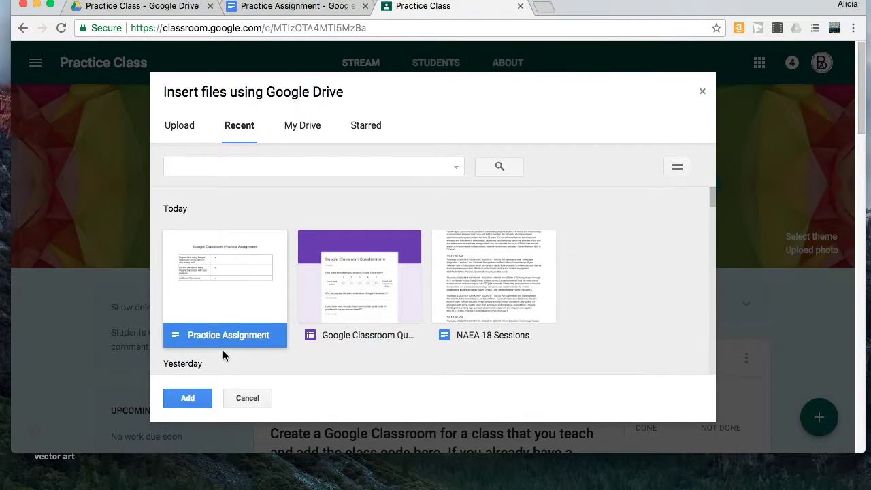
left_click(187, 399)
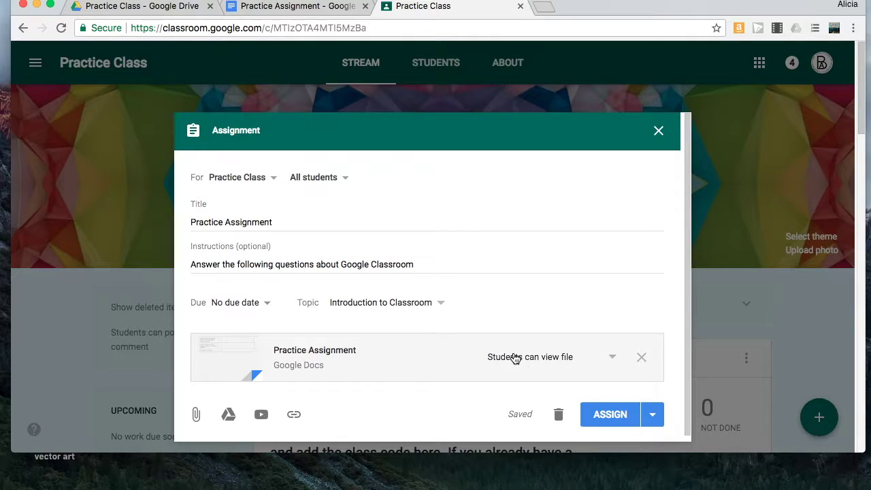
Set the attached Practice Assignment document to make a copy for each student and assign the assignment
left_click(612, 357)
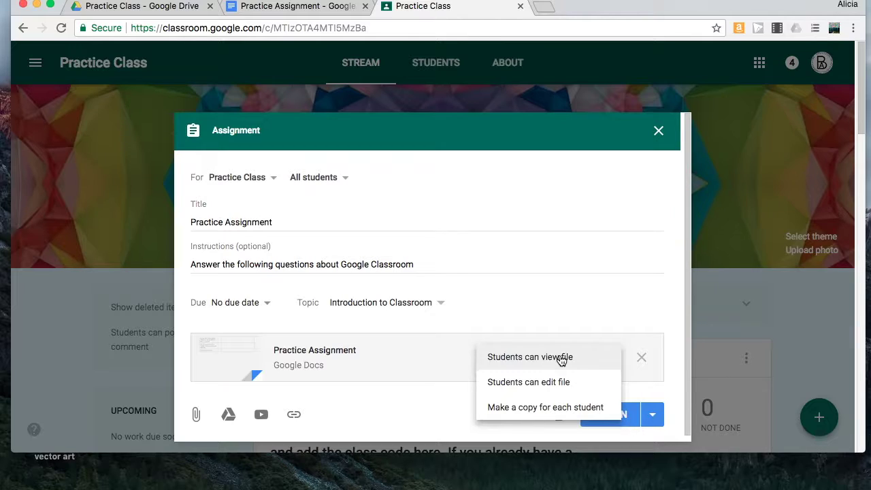
left_click(259, 11)
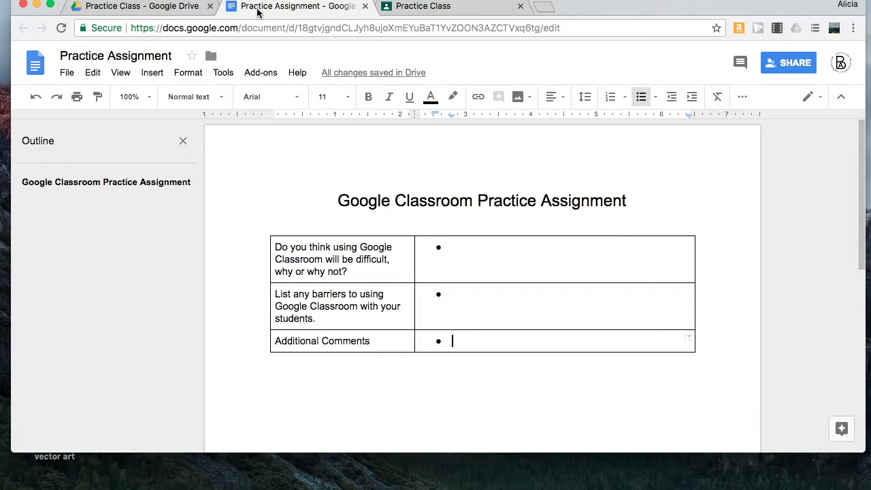
left_click(67, 72)
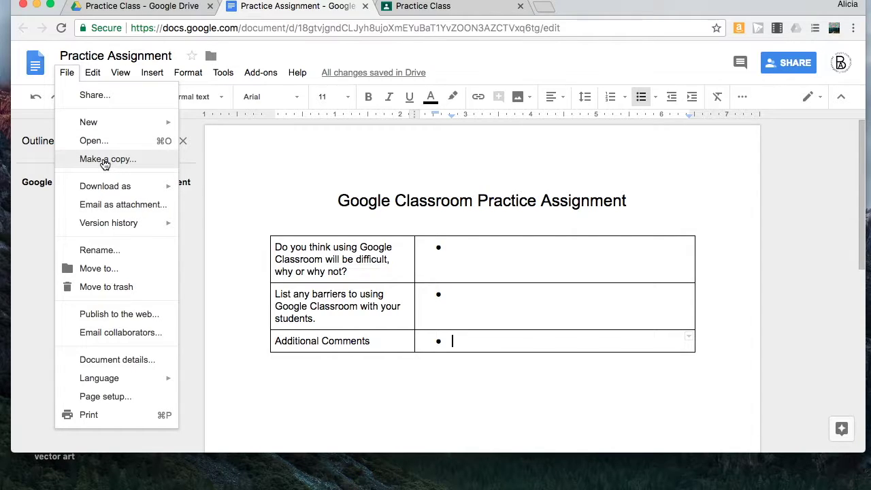
left_click(297, 72)
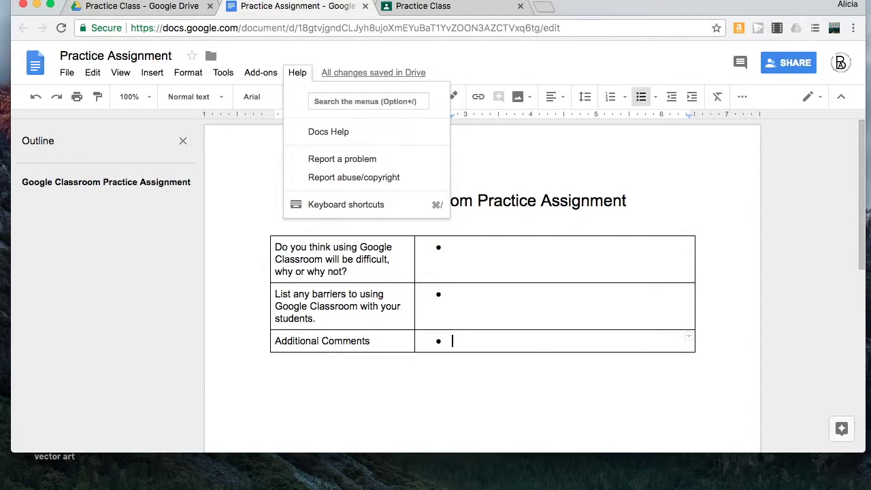
left_click(421, 6)
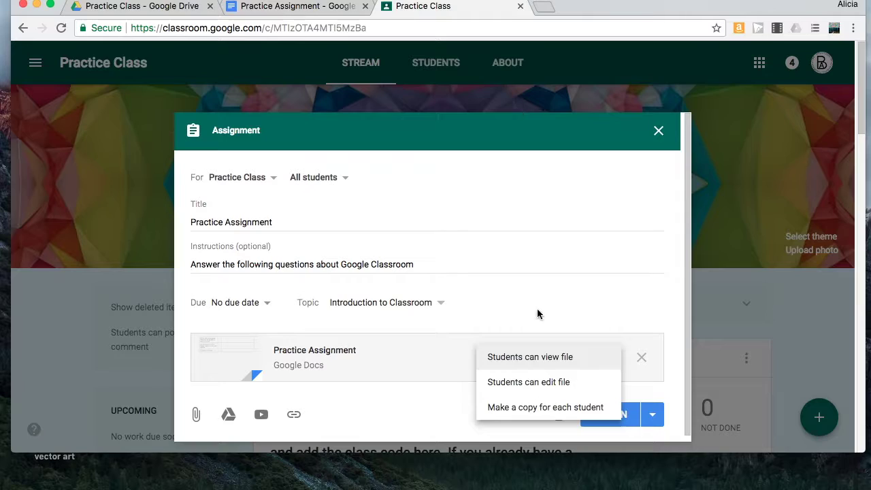
left_click(511, 408)
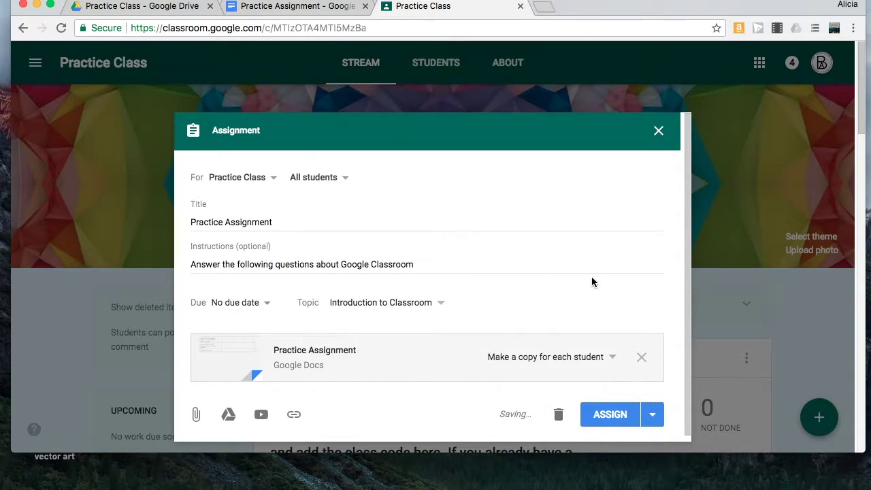
left_click(610, 415)
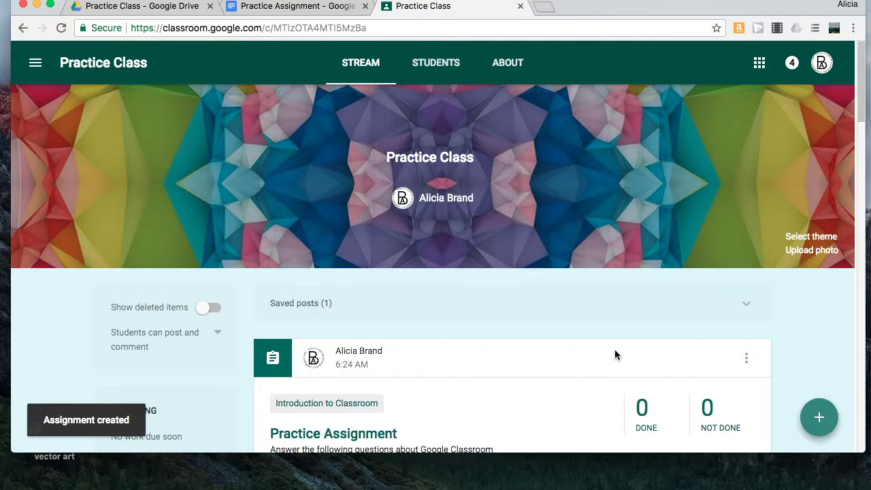
Look through the class stream to examine the order of the assignment, question and questionnaire posts
scroll(614, 350, "down", 2)
scroll(615, 353, "down", 5)
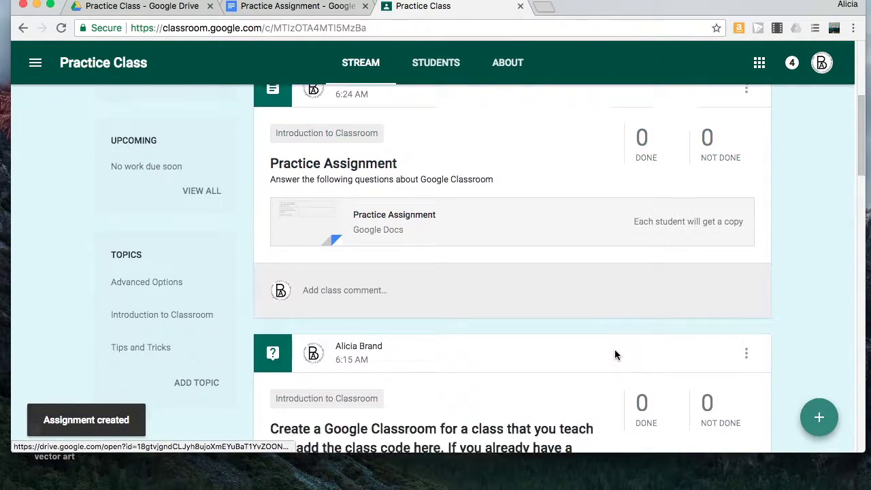
scroll(616, 354, "down", 5)
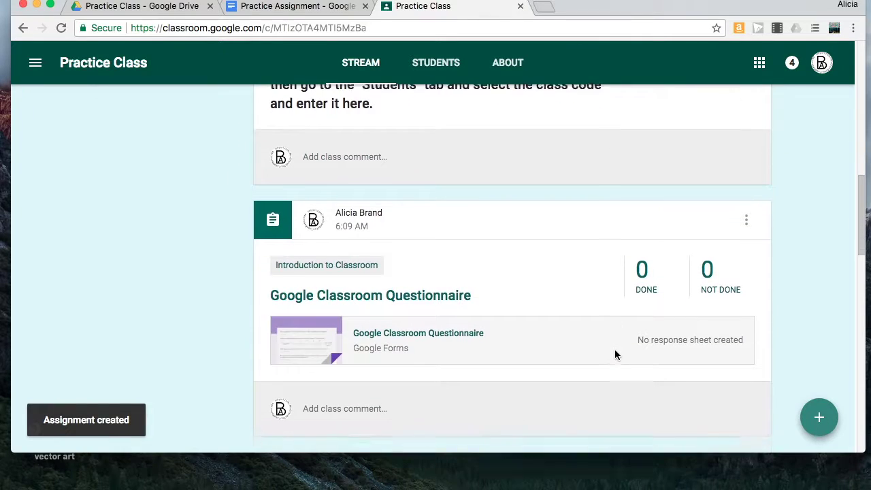
scroll(616, 353, "up", 10)
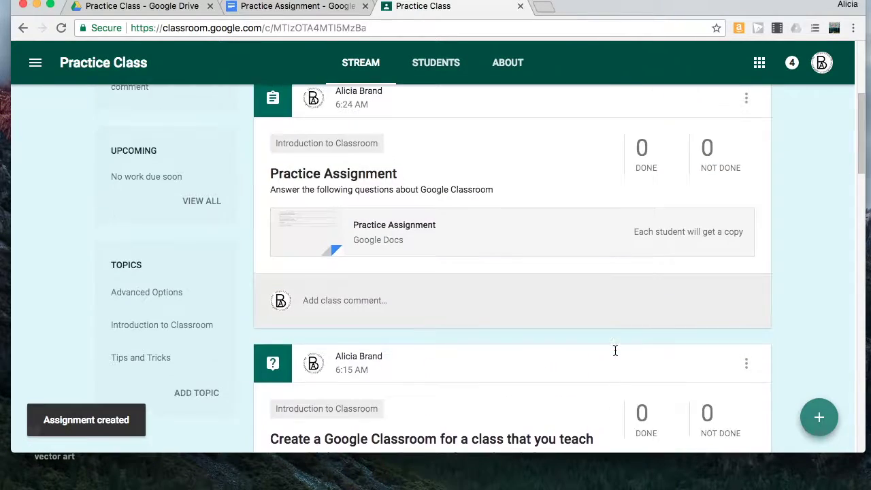
scroll(615, 349, "up", 2)
scroll(614, 350, "down", 2)
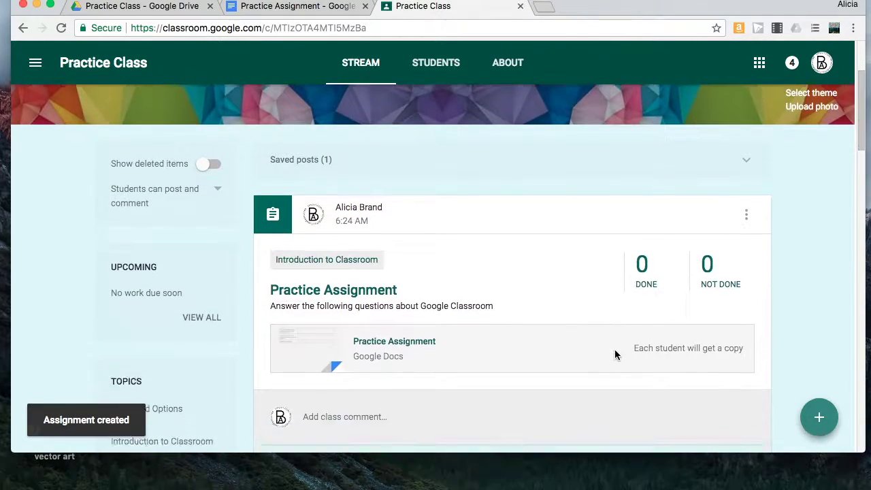
scroll(369, 313, "down", 2)
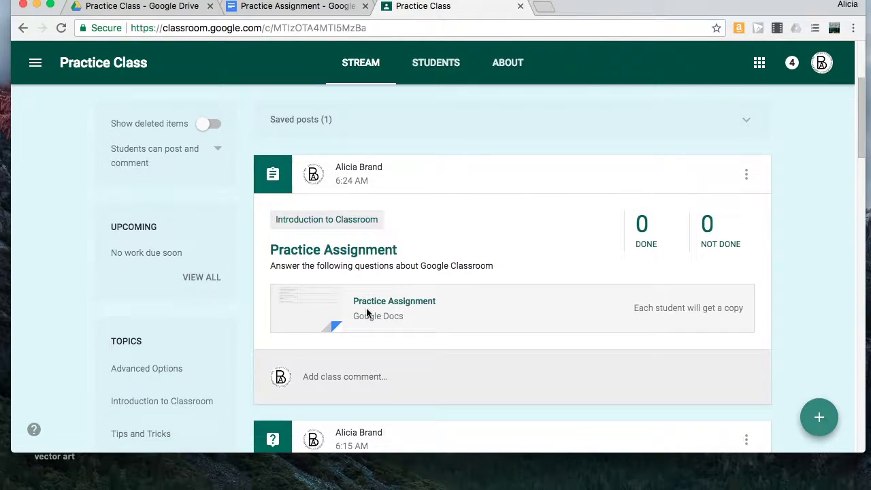
scroll(367, 313, "down", 5)
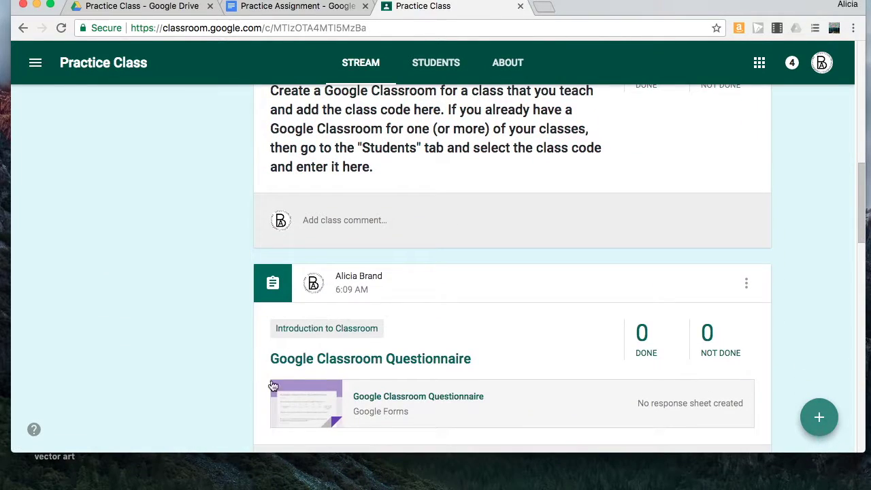
scroll(614, 211, "up", 6)
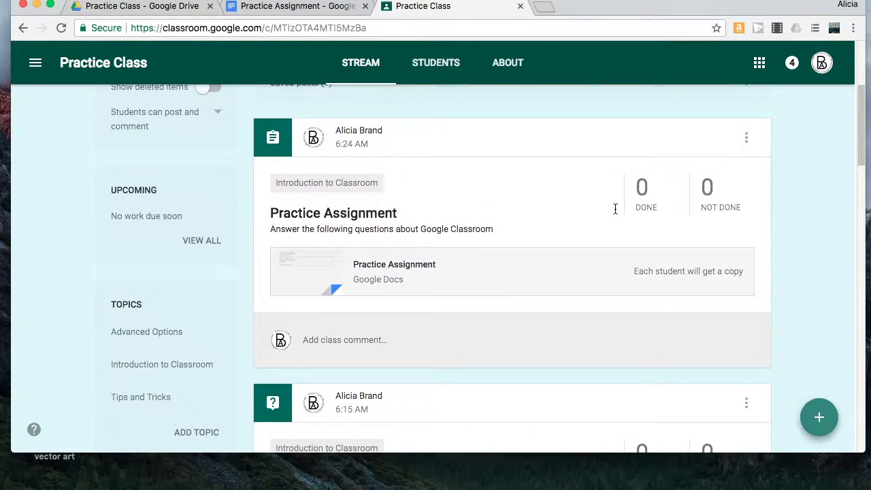
scroll(612, 175, "up", 2)
Move the question post about creating a Google Classroom to the top of the stream
scroll(571, 258, "down", 4)
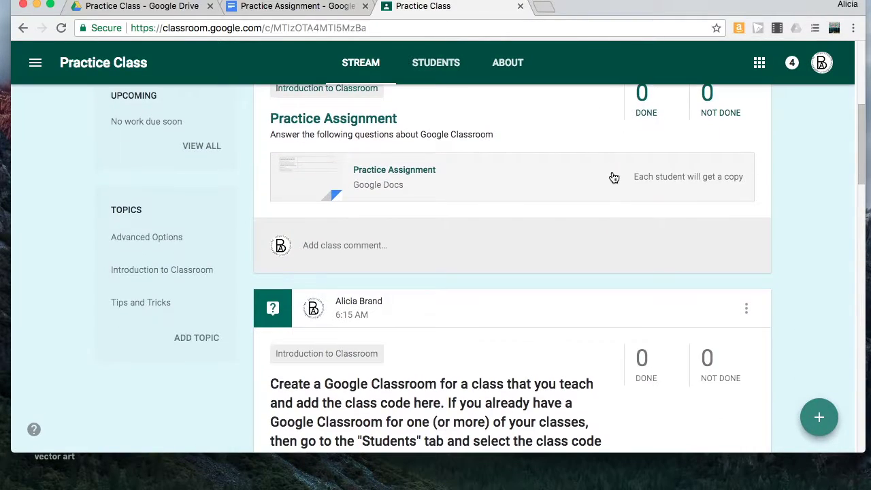
scroll(534, 349, "down", 1)
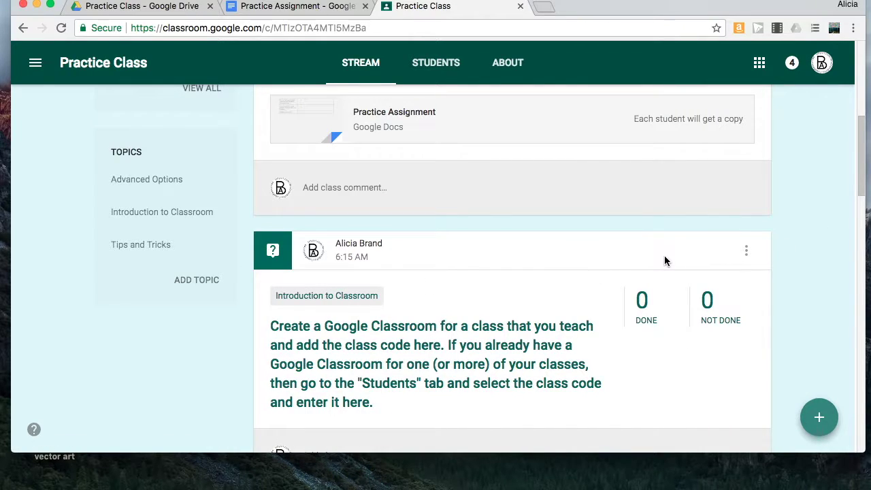
left_click(746, 251)
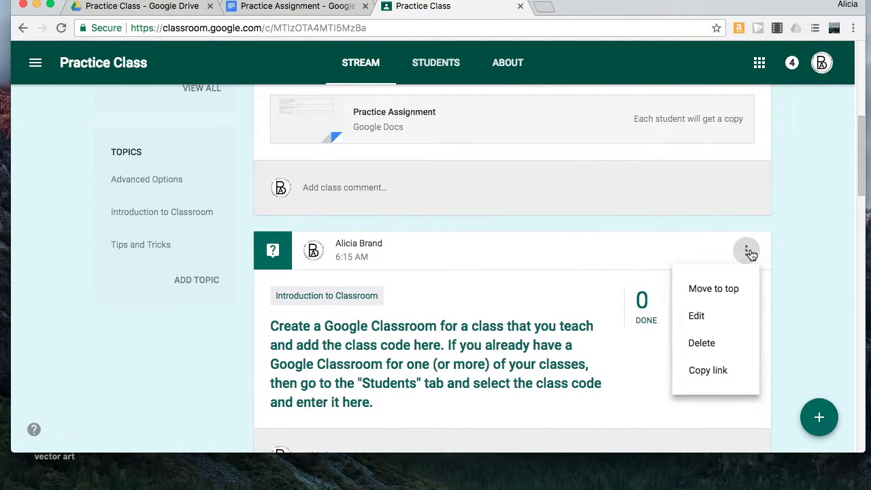
left_click(729, 288)
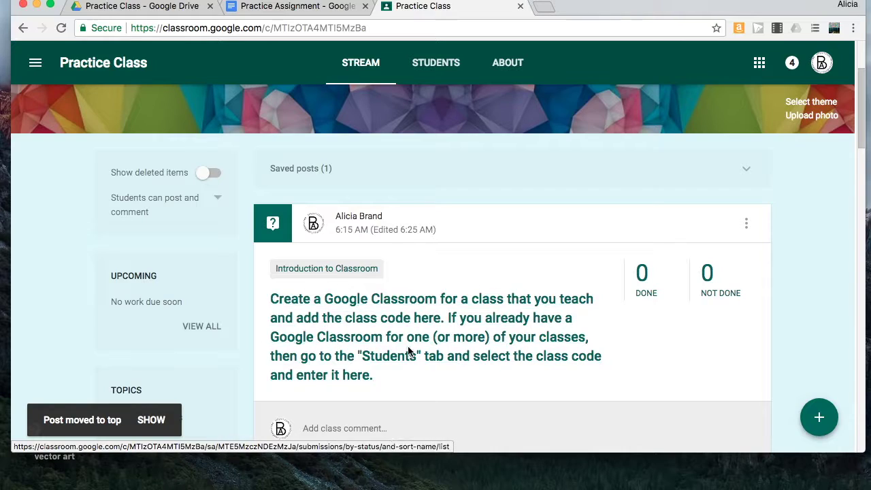
Move the Google Classroom Questionnaire post to the top of the stream
scroll(406, 349, "down", 1)
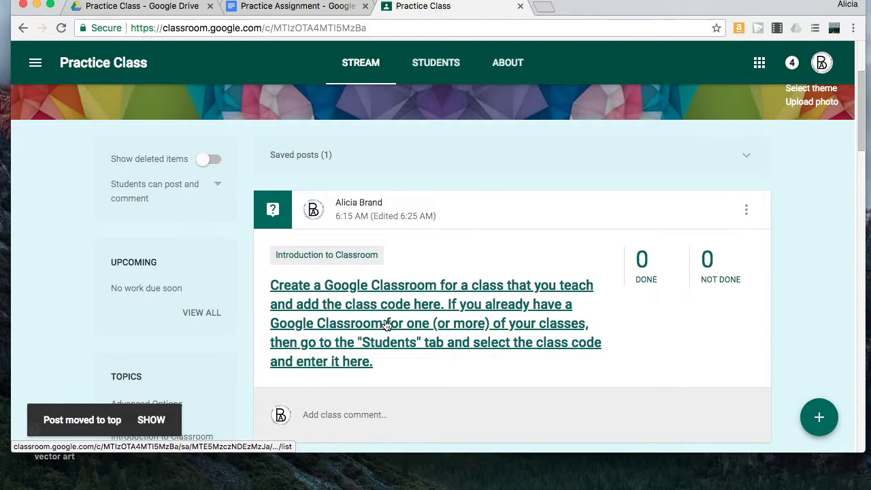
scroll(385, 323, "down", 10)
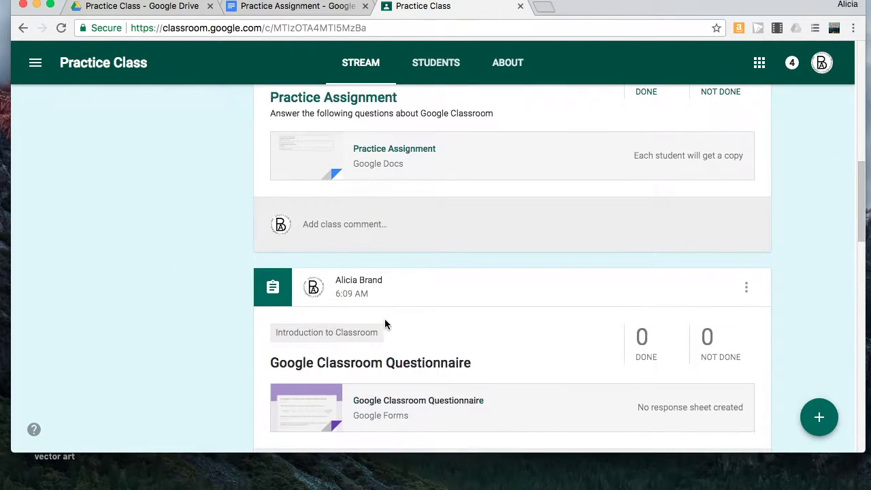
left_click(746, 286)
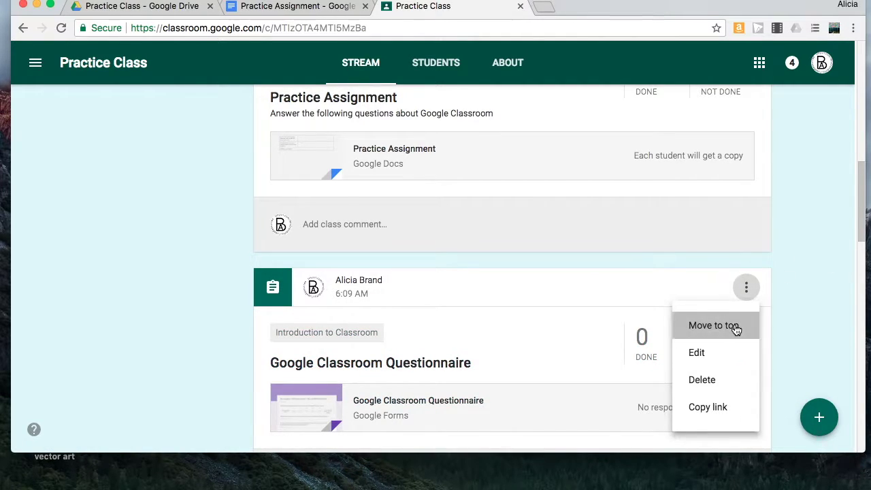
left_click(735, 328)
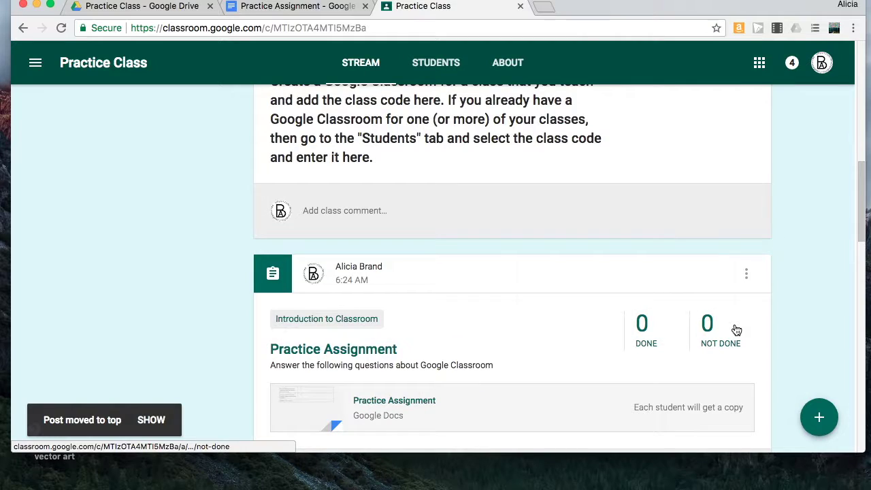
Retitle the questionnaire assignment "01 Google Classroom Questionnaire" and save it
scroll(734, 323, "down", 3)
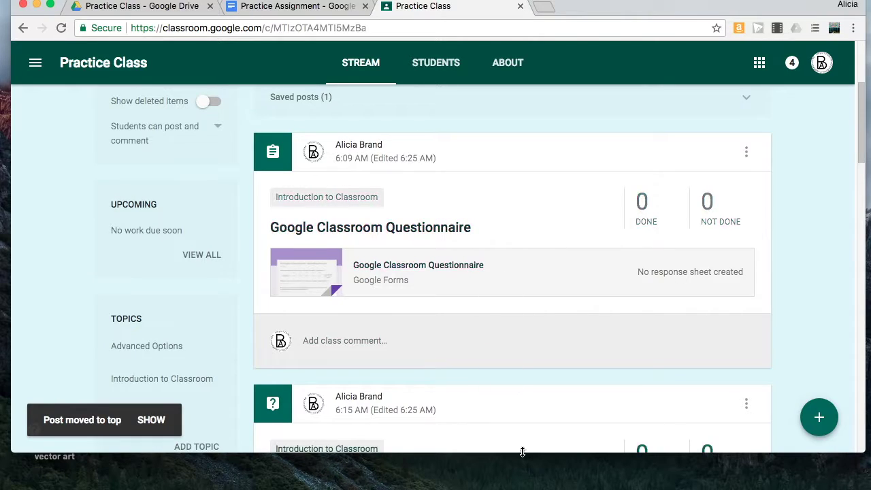
scroll(510, 377, "down", 7)
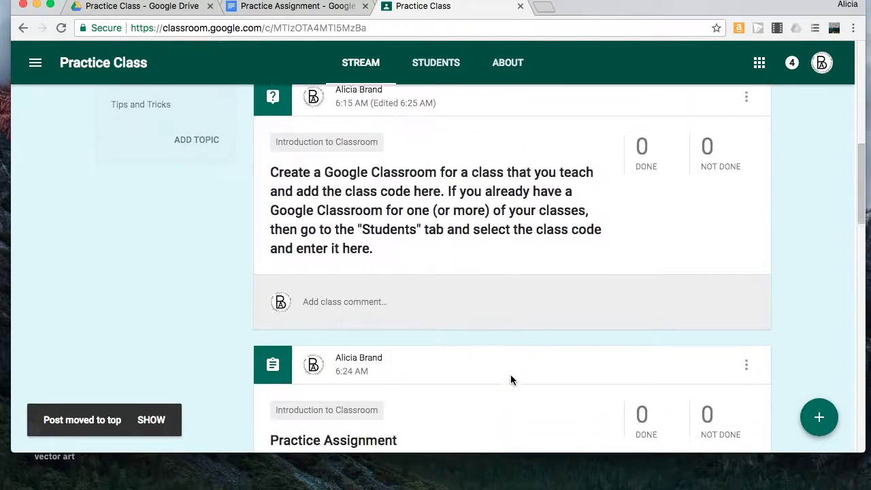
scroll(504, 166, "up", 8)
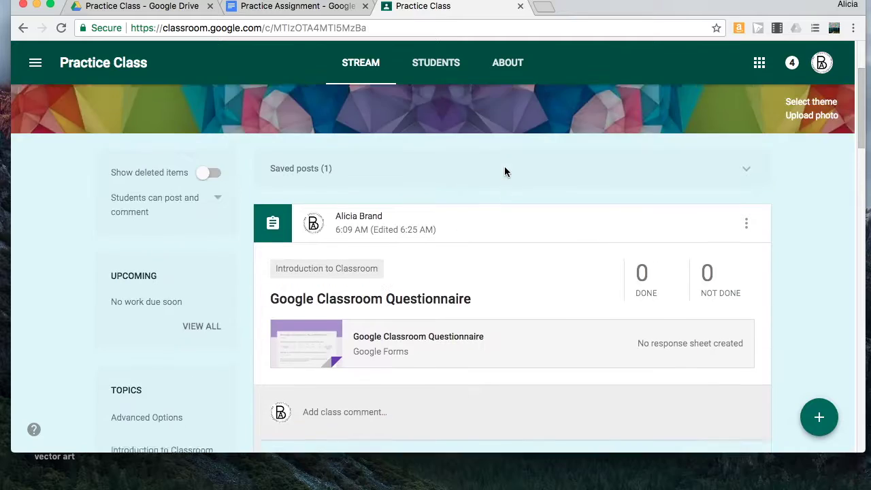
scroll(504, 166, "down", 1)
left_click(746, 179)
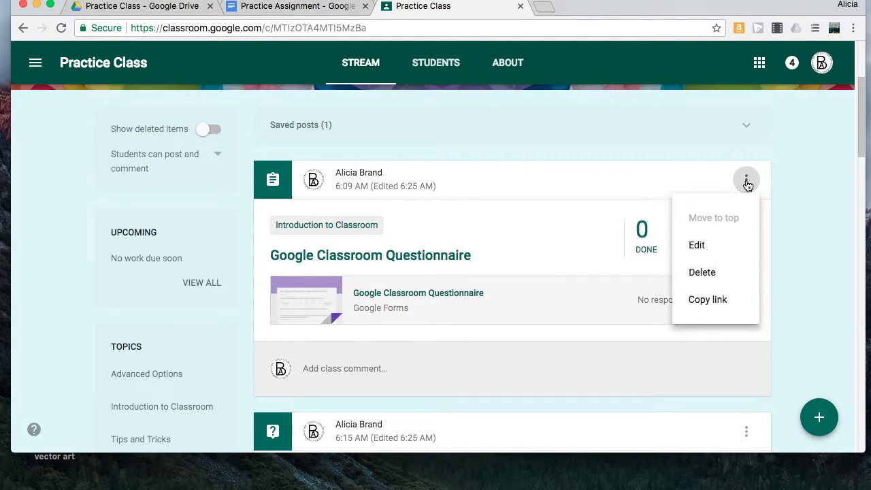
left_click(698, 244)
left_click(193, 225)
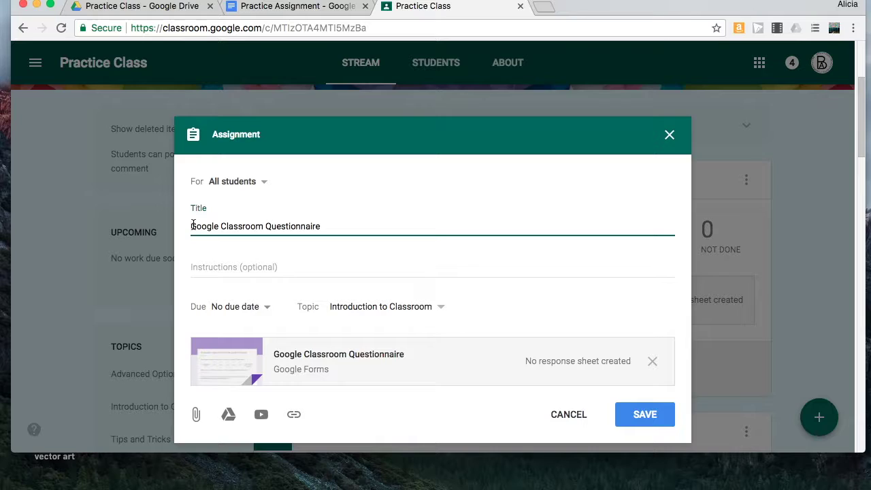
type("01")
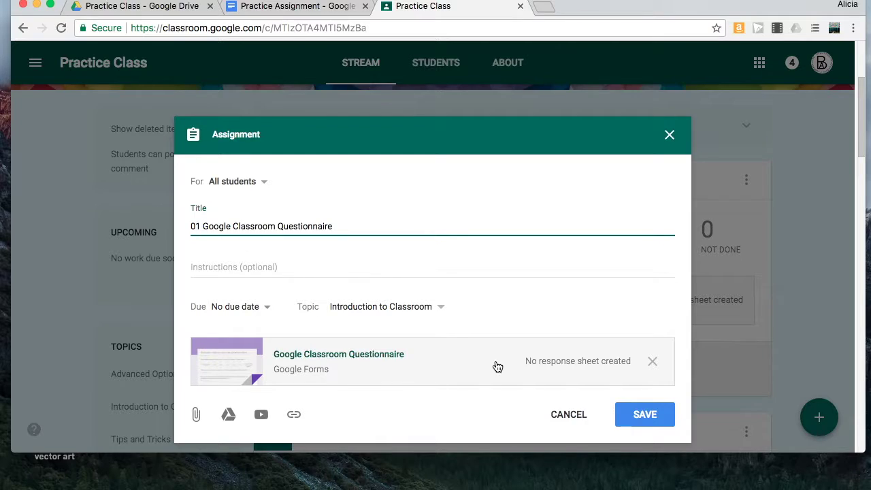
left_click(642, 415)
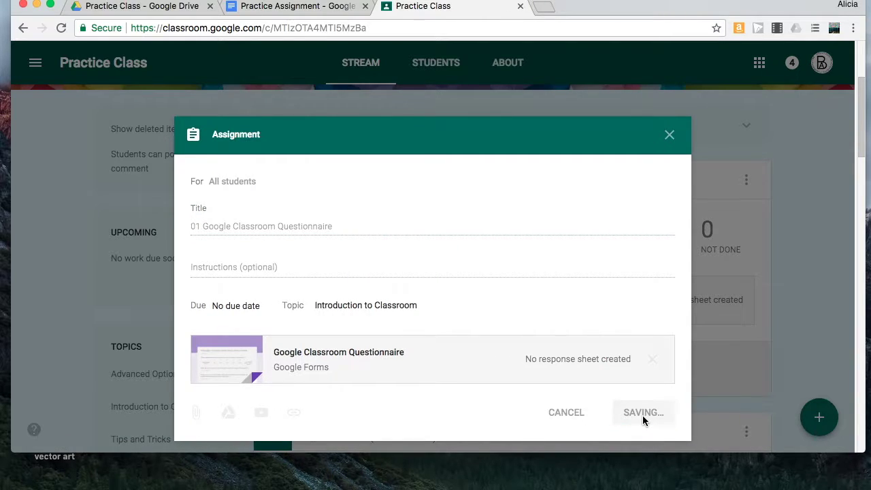
Add the prefix "02:" to the start of the question about creating a Google Classroom and save it
scroll(645, 410, "down", 3)
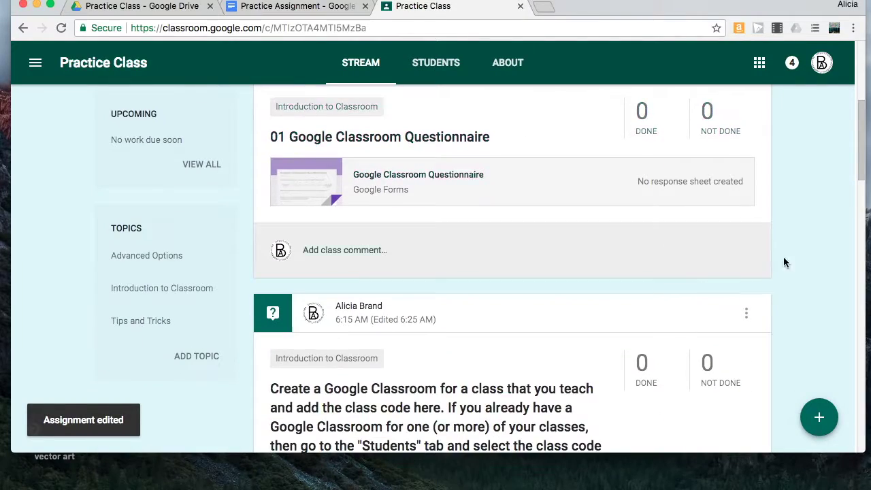
left_click(744, 314)
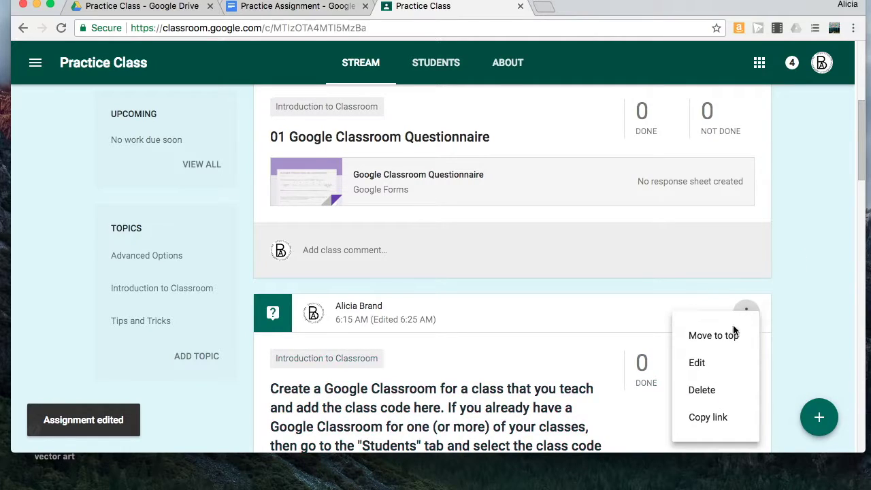
left_click(706, 373)
left_click(190, 202)
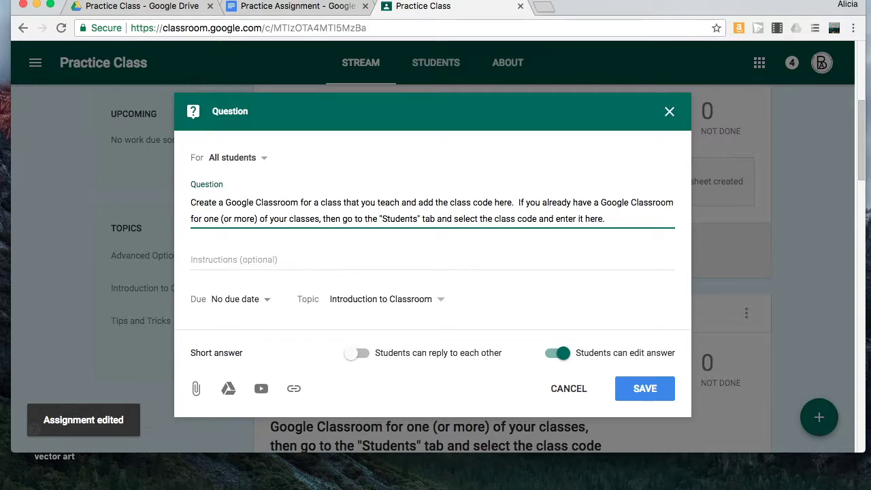
type("02")
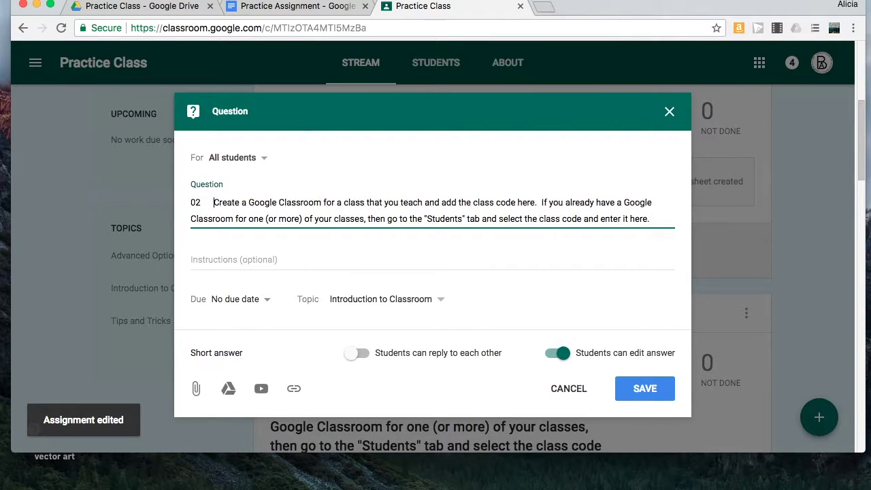
key("BackSpace")
key("BackSpace")
key("BackSpace")
key("BackSpace")
key("BackSpace")
type(":")
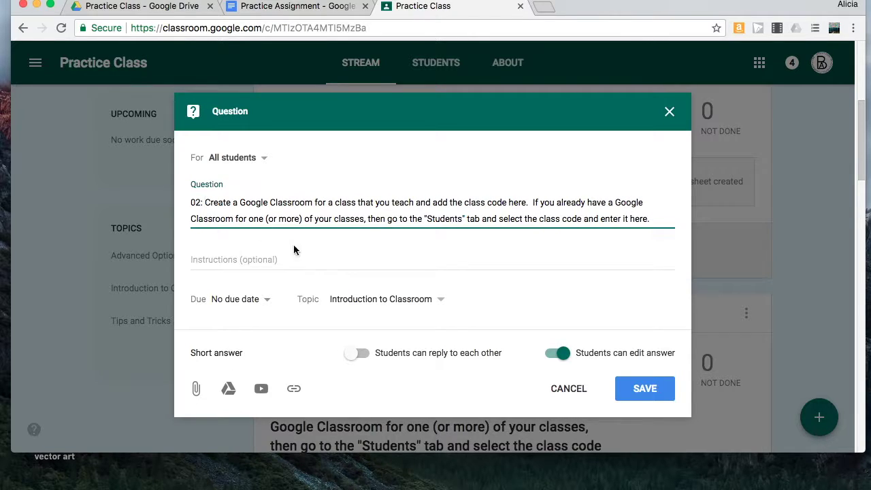
left_click(629, 388)
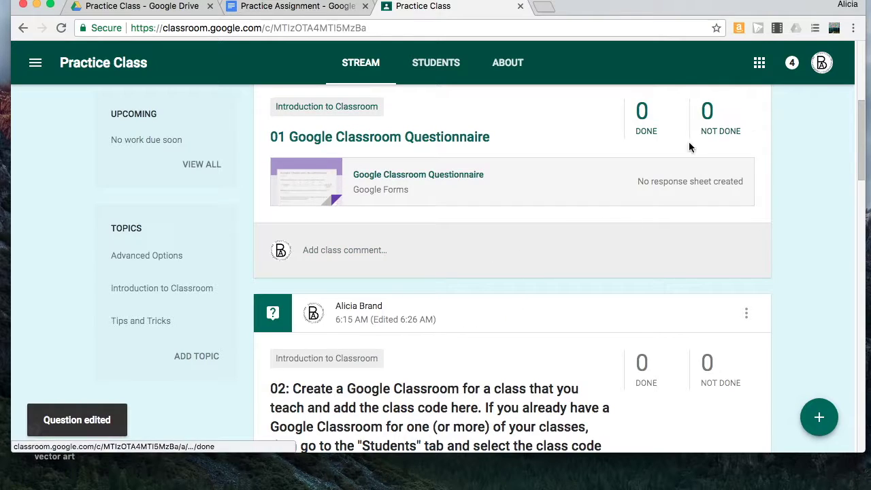
Retitle the Practice Assignment post "03: Practice Assignment" and save it
scroll(715, 267, "down", 7)
left_click(745, 217)
left_click(711, 281)
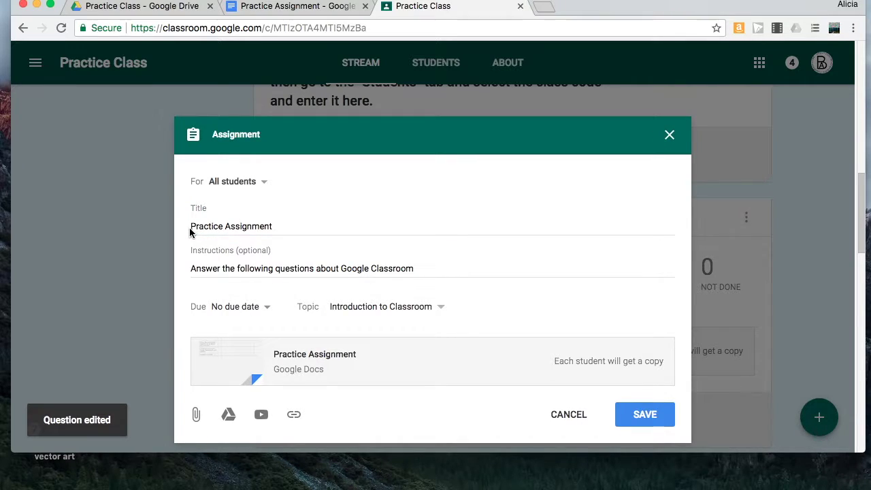
left_click(191, 230)
type("0#Practice Assignment")
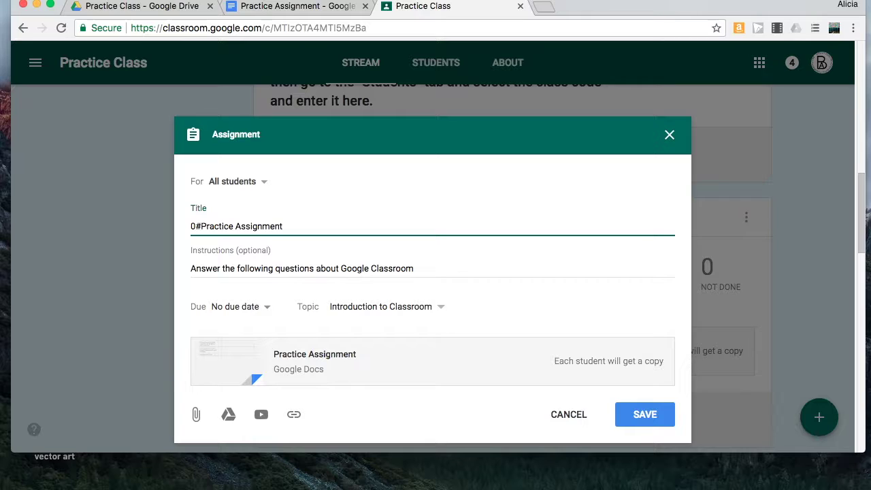
key("BackSpace")
type("3:")
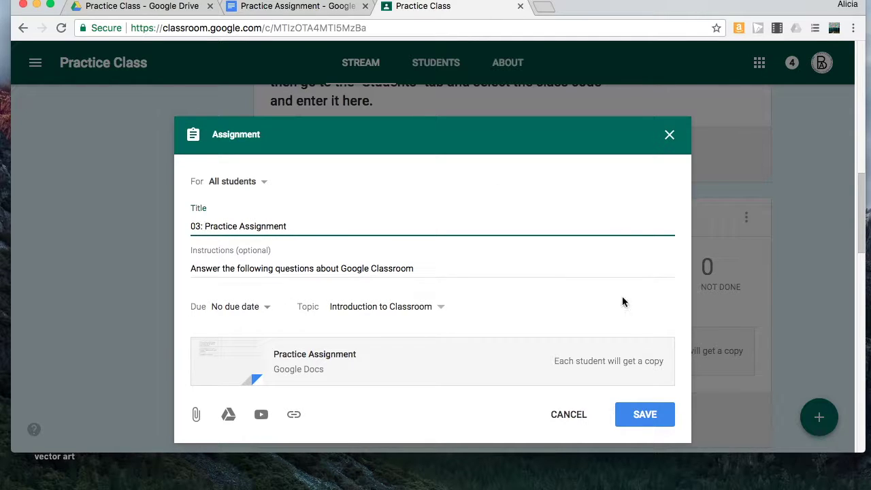
left_click(655, 416)
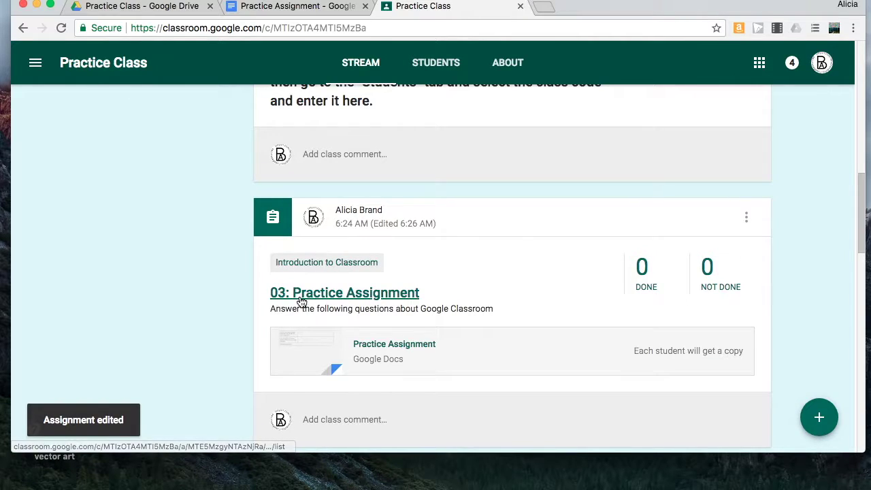
Switch to the High School Art 1 2017-18 class for section 6 and open its About page
scroll(632, 299, "up", 10)
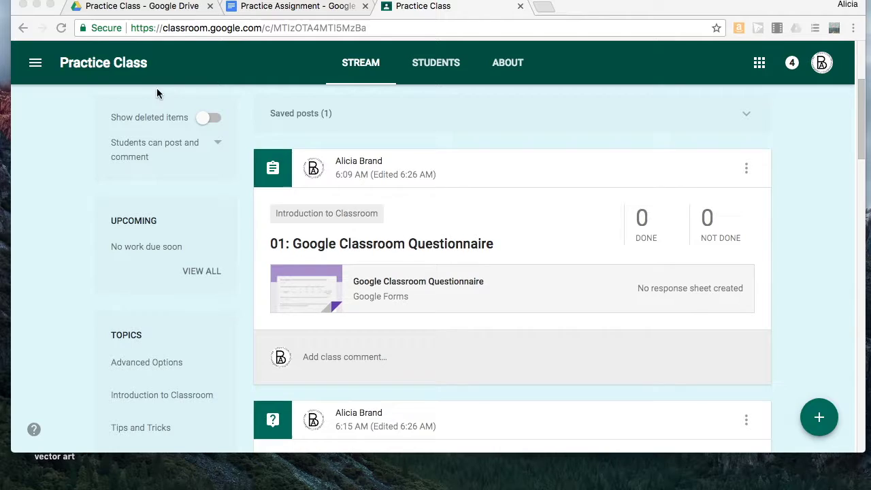
left_click(35, 64)
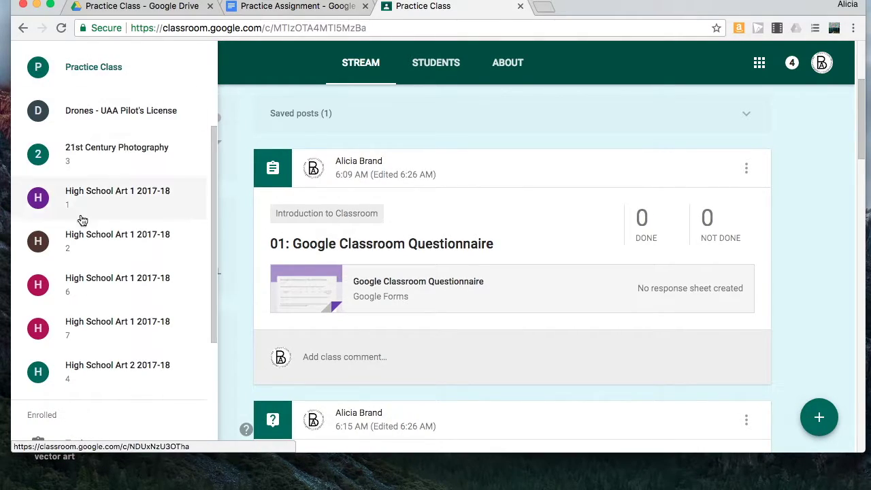
left_click(105, 289)
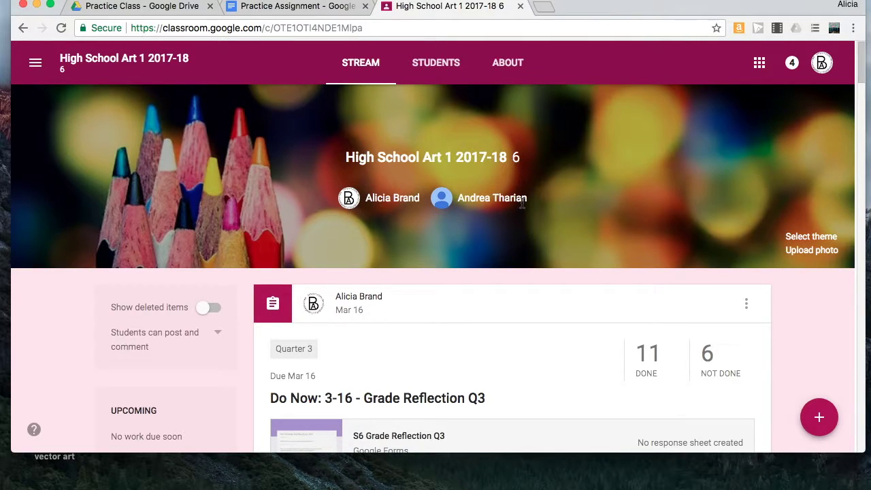
left_click(506, 62)
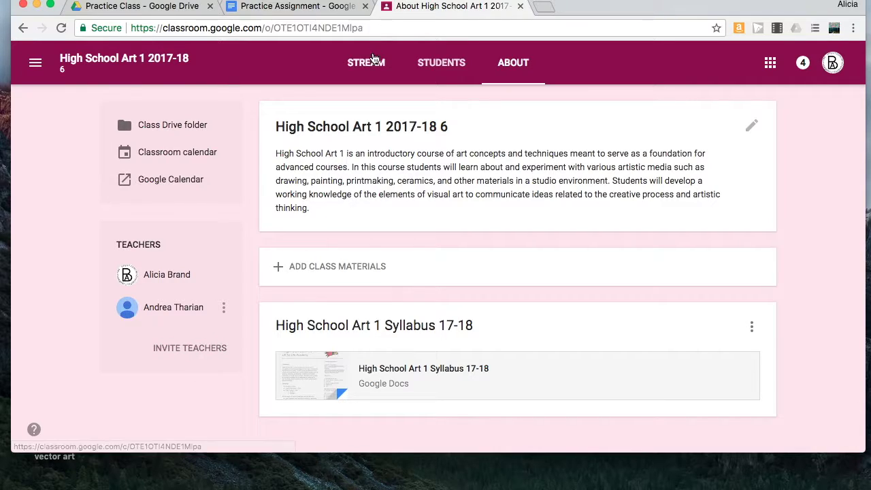
Return to the class stream and look through its Quarter 3 assignment posts
left_click(366, 62)
scroll(475, 327, "down", 3)
scroll(475, 322, "down", 2)
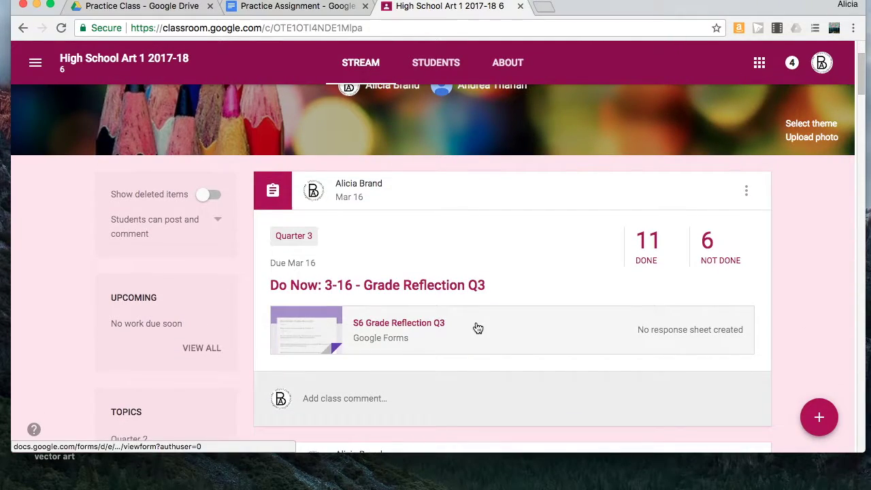
scroll(444, 332, "down", 20)
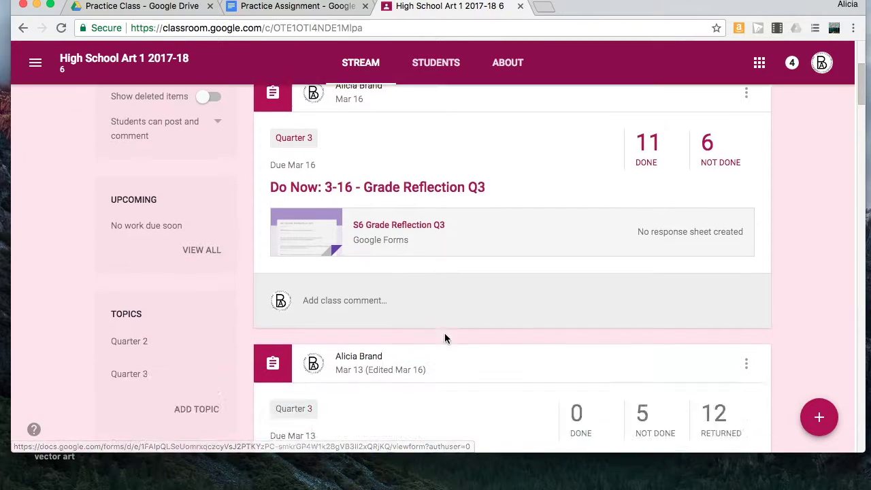
scroll(445, 332, "up", 7)
scroll(533, 245, "up", 15)
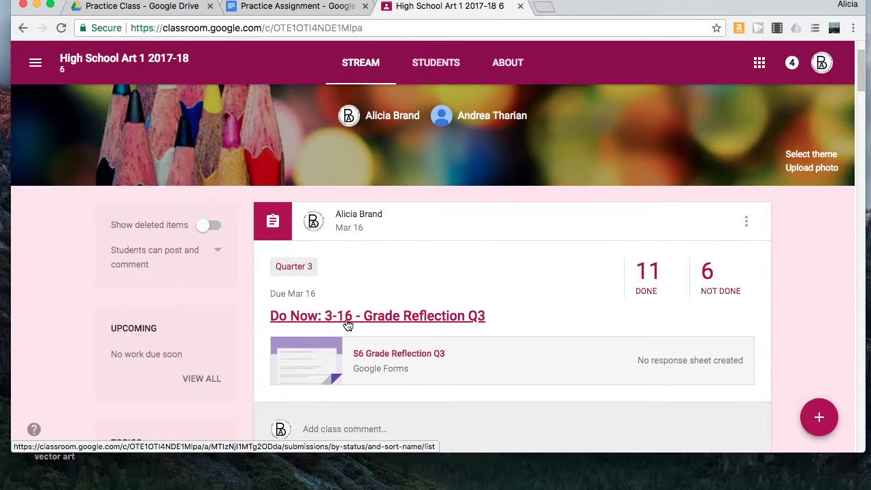
scroll(476, 346, "down", 1)
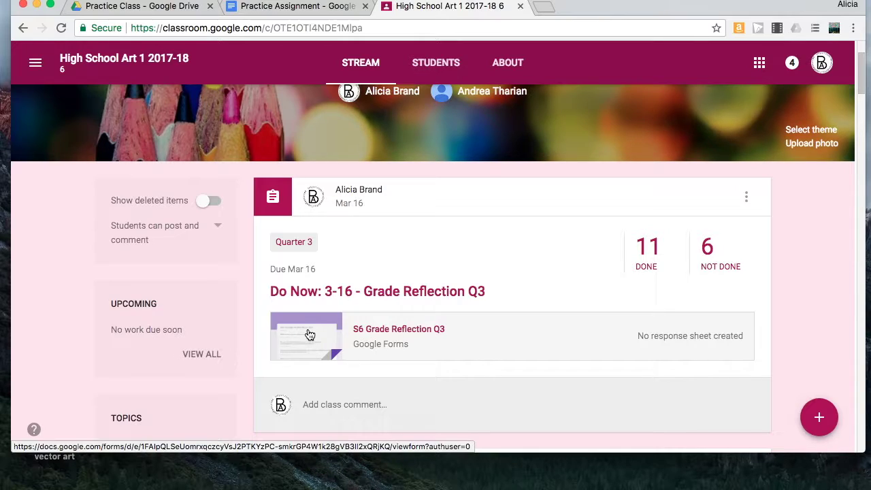
Open the S6 Grade Reflection Q3 form from the Do Now: 3-16 assignment, view its questions, and switch to editing mode
left_click_drag(301, 349, 301, 342)
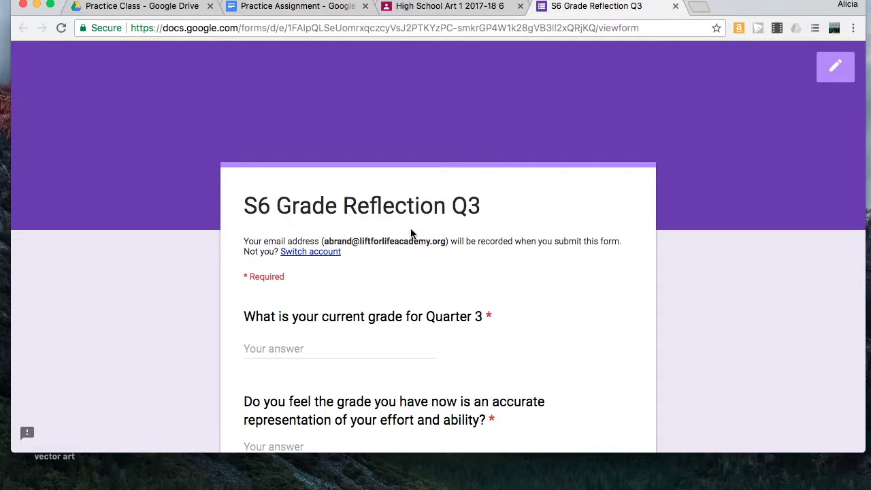
scroll(246, 341, "down", 1)
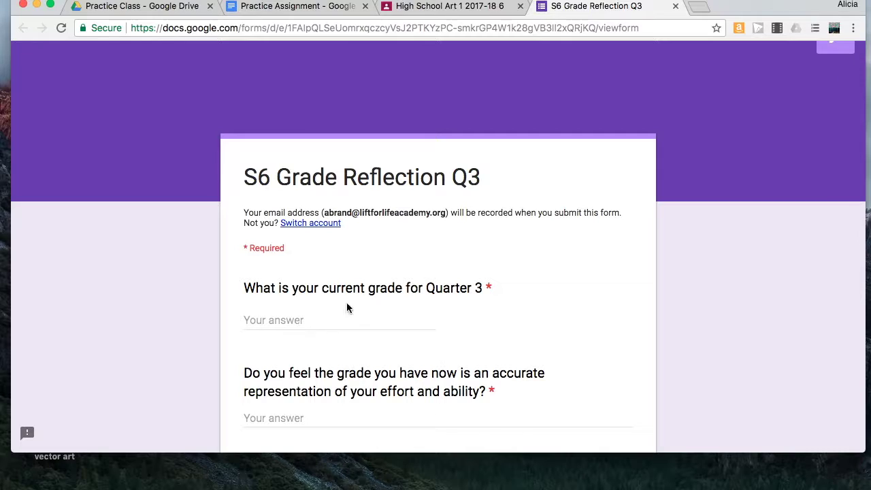
scroll(340, 320, "up", 1)
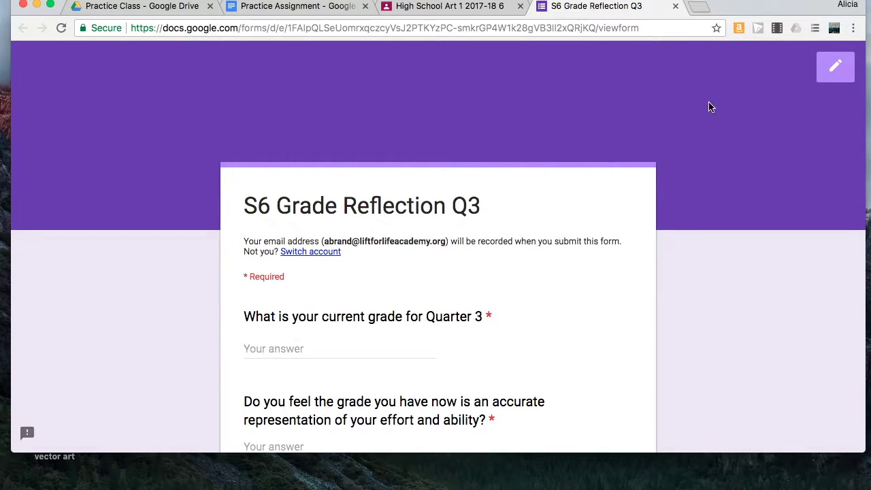
left_click(836, 68)
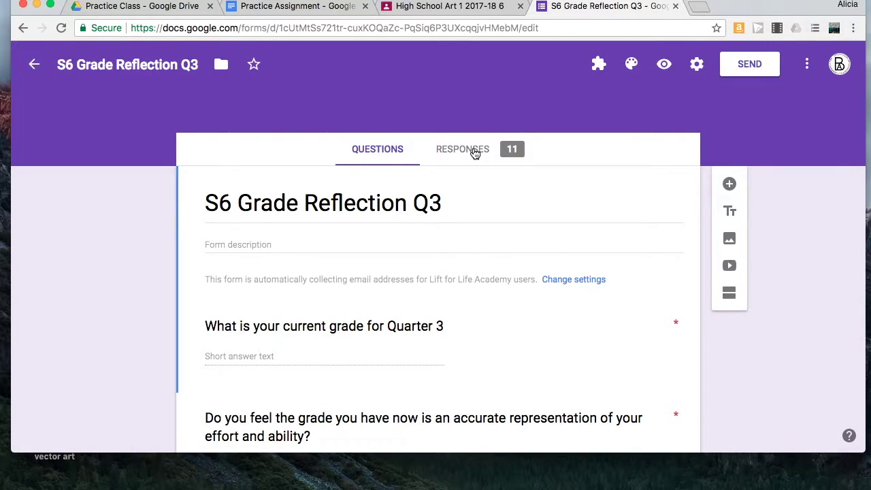
Examine the form's response summary and an individual student's response, then close the form
left_click(474, 151)
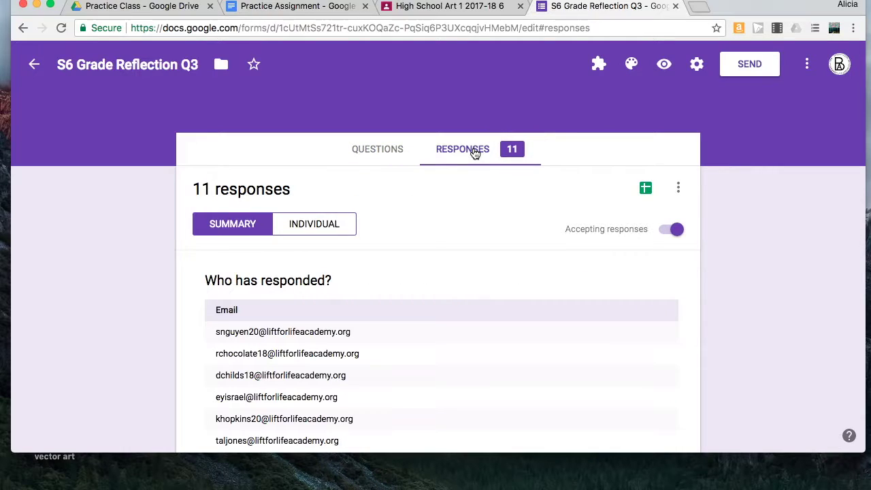
scroll(500, 297, "down", 1)
scroll(485, 220, "up", 2)
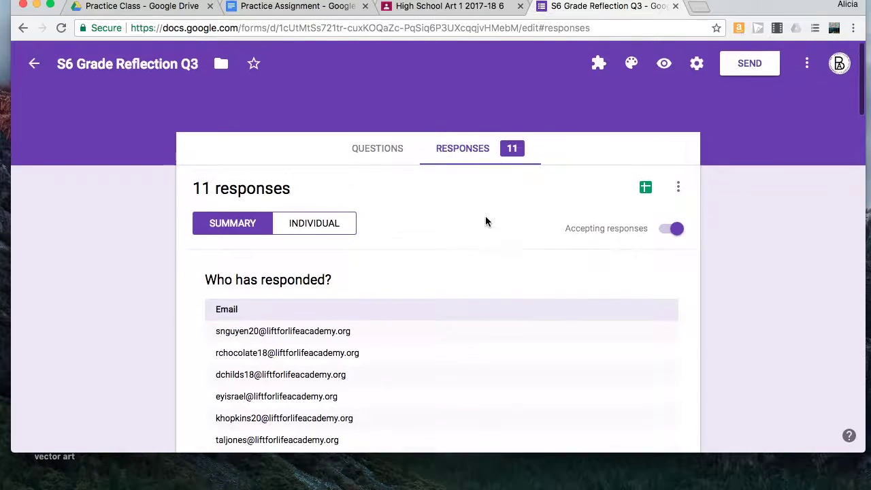
scroll(529, 225, "down", 5)
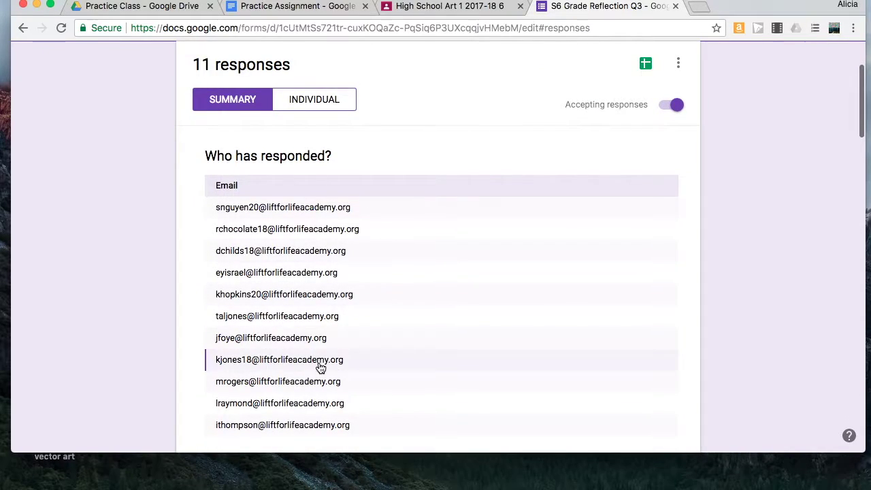
scroll(321, 365, "down", 2)
scroll(281, 268, "down", 10)
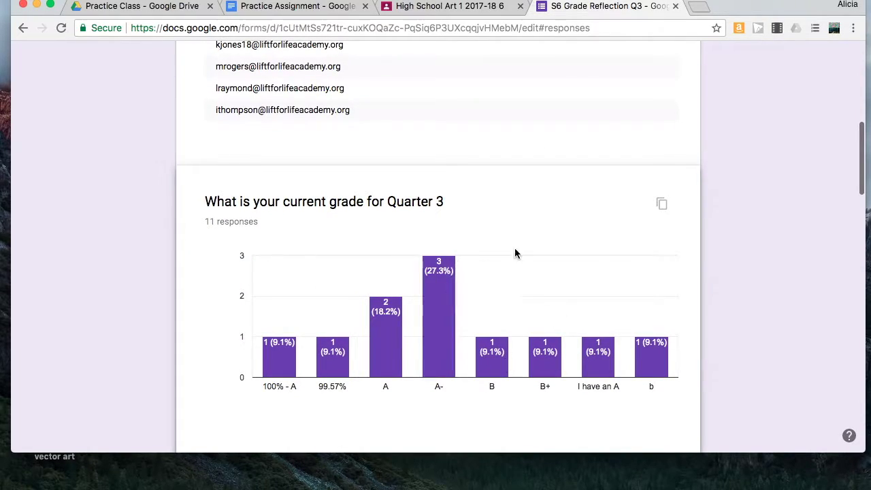
scroll(426, 320, "down", 1)
scroll(226, 354, "up", 1)
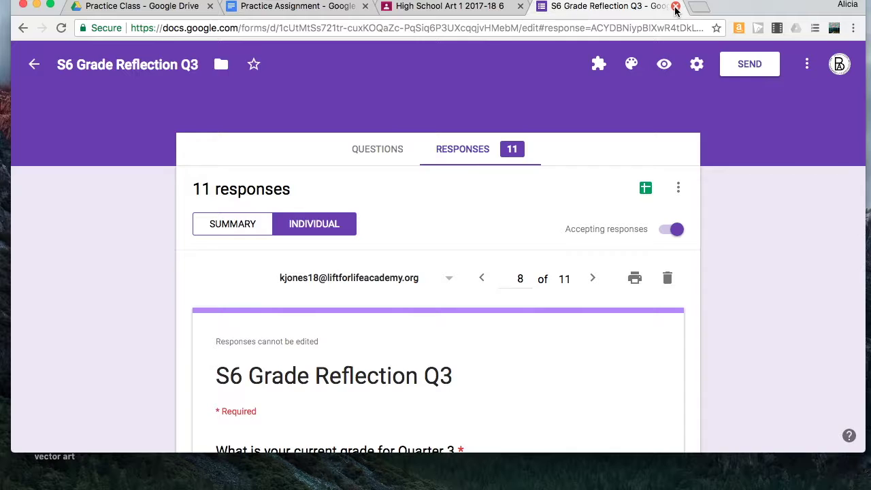
left_click(675, 6)
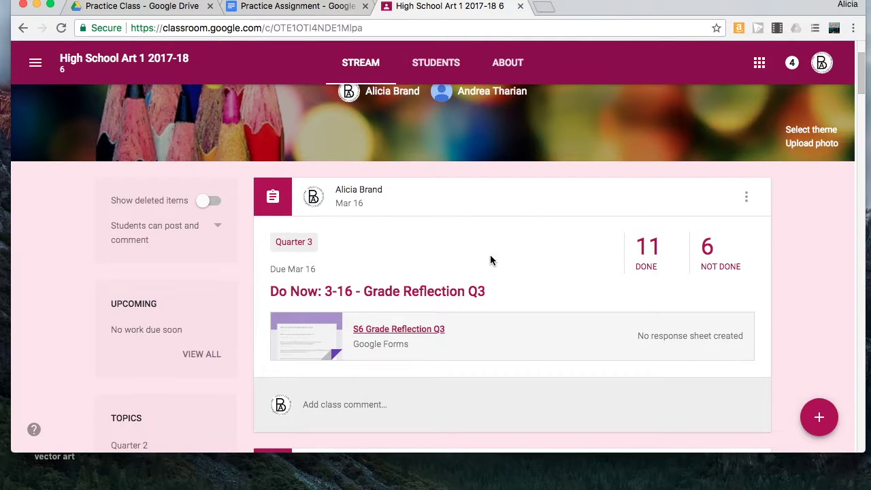
Open the student work page of the Do Now: 3-16 - Grade Reflection Q3 assignment
scroll(491, 259, "down", 2)
scroll(490, 259, "up", 3)
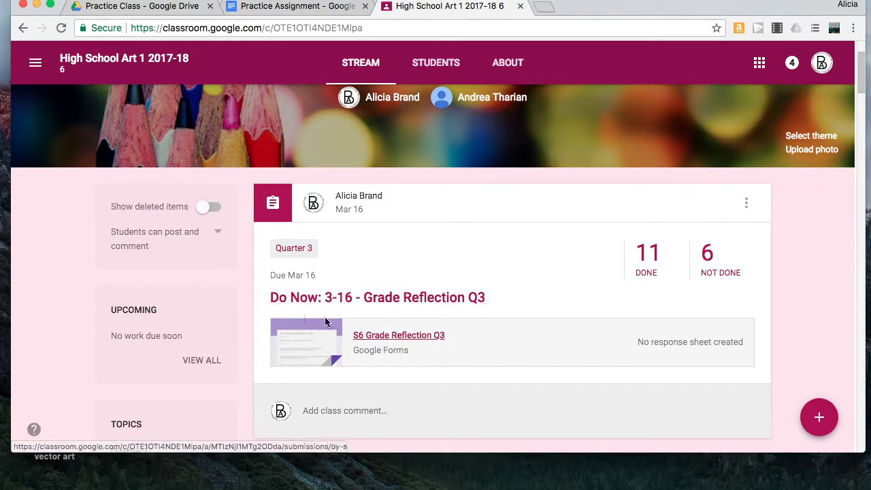
scroll(410, 238, "down", 1)
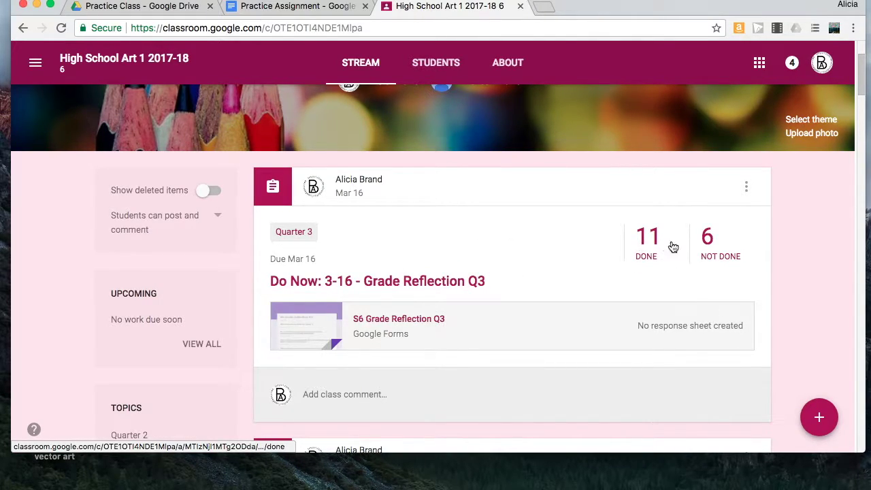
left_click(459, 282)
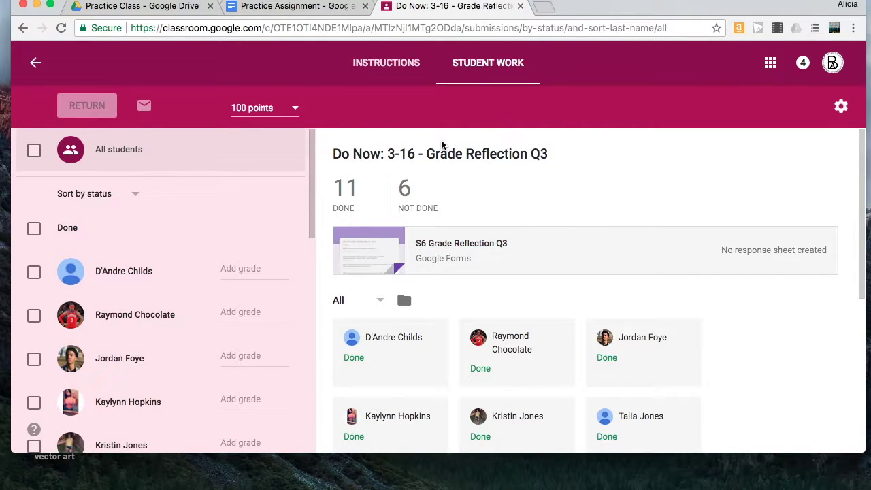
Set the Grade Reflection Q3 assignment's total to 4 points
left_click(239, 109)
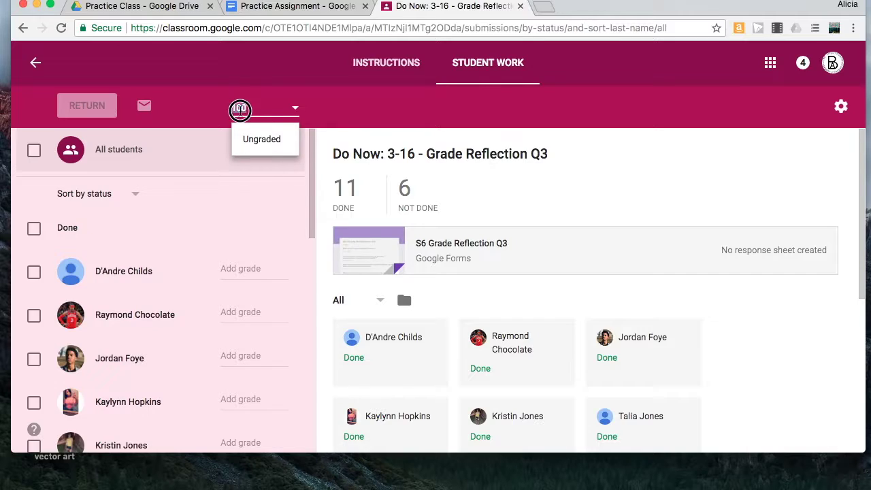
key("BackSpace")
key("BackSpace")
key("BackSpace")
type("4")
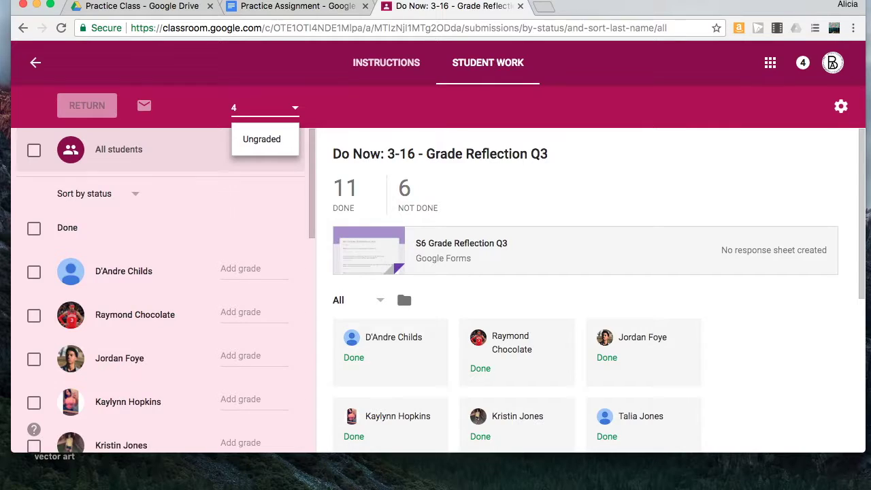
key("Return")
left_click(537, 279)
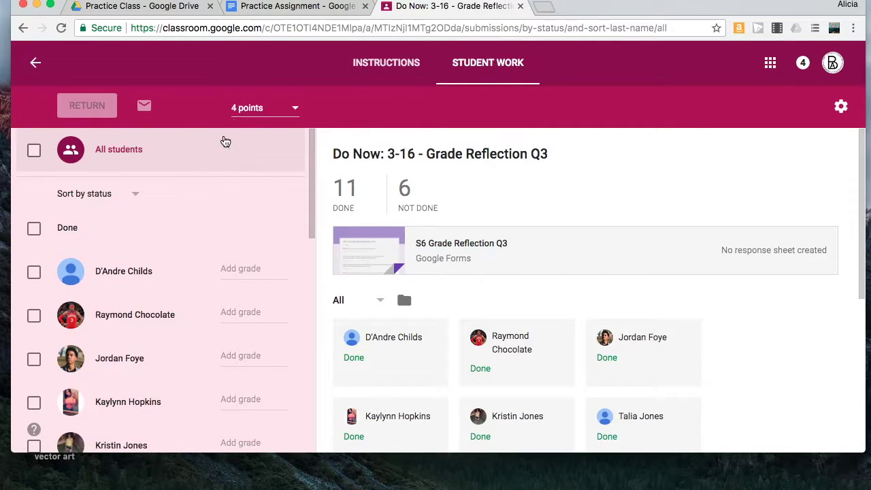
Review which students are listed as done and not done for the Grade Reflection Q3 assignment
scroll(412, 297, "down", 3)
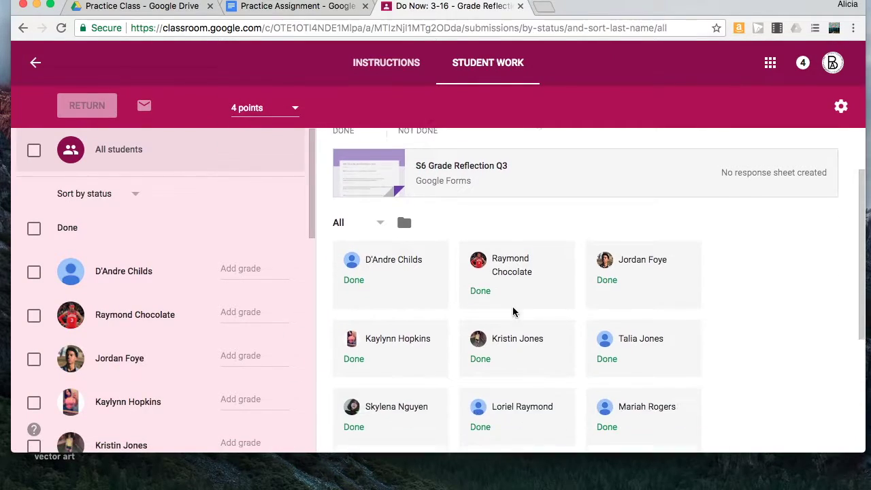
scroll(285, 361, "down", 3)
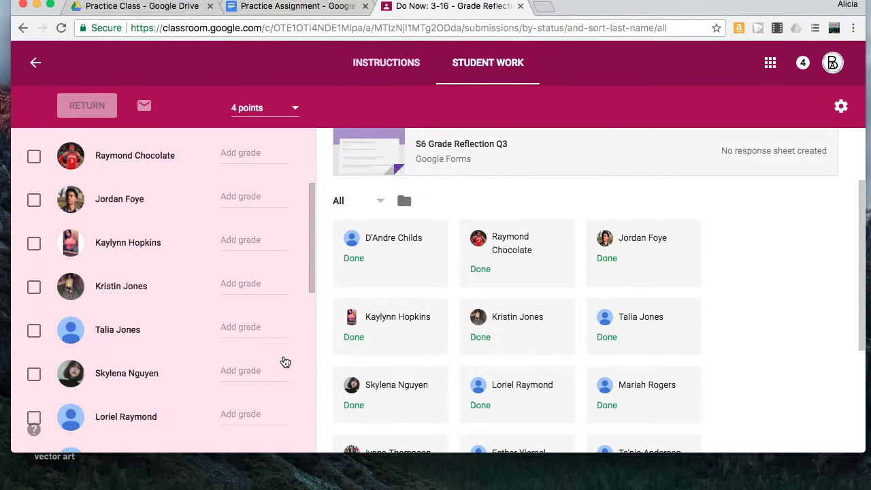
scroll(285, 361, "down", 3)
scroll(285, 361, "down", 2)
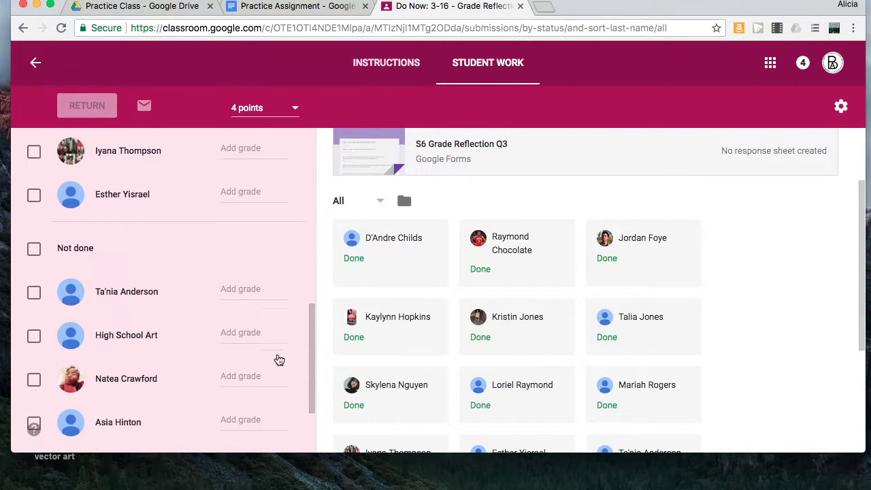
scroll(174, 356, "down", 2)
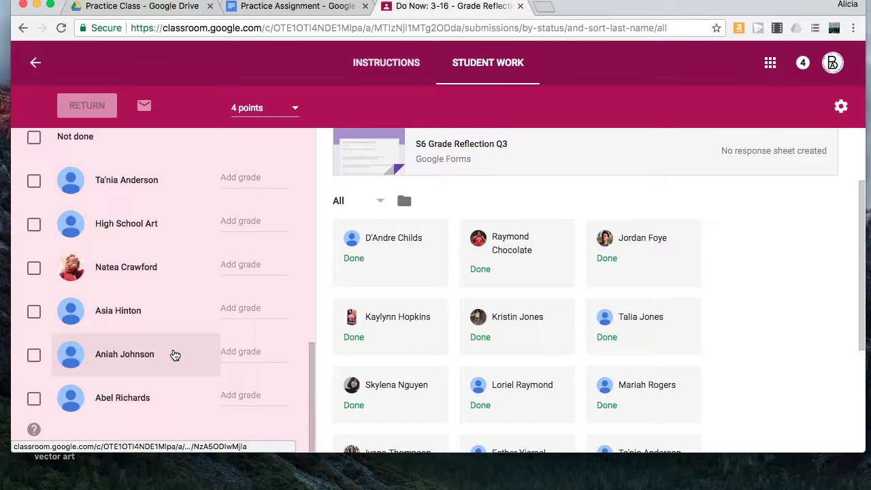
scroll(150, 257, "up", 10)
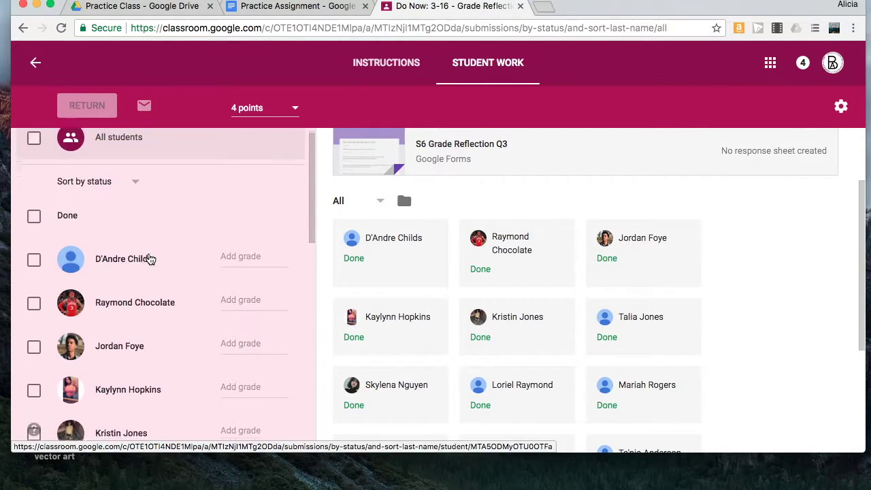
scroll(149, 258, "up", 1)
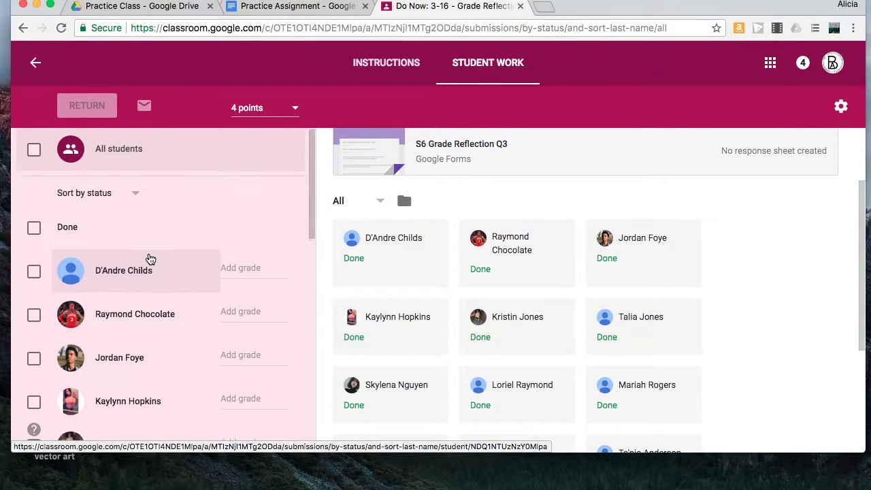
scroll(146, 359, "down", 3)
scroll(146, 363, "down", 15)
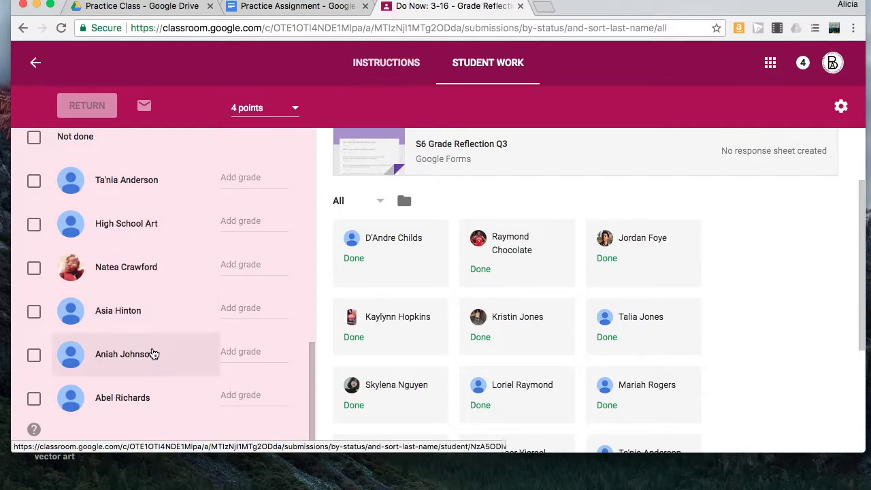
Open the S6 Grade Reflection Q3 form attached to the assignment in edit mode and show its response summary
scroll(152, 354, "up", 15)
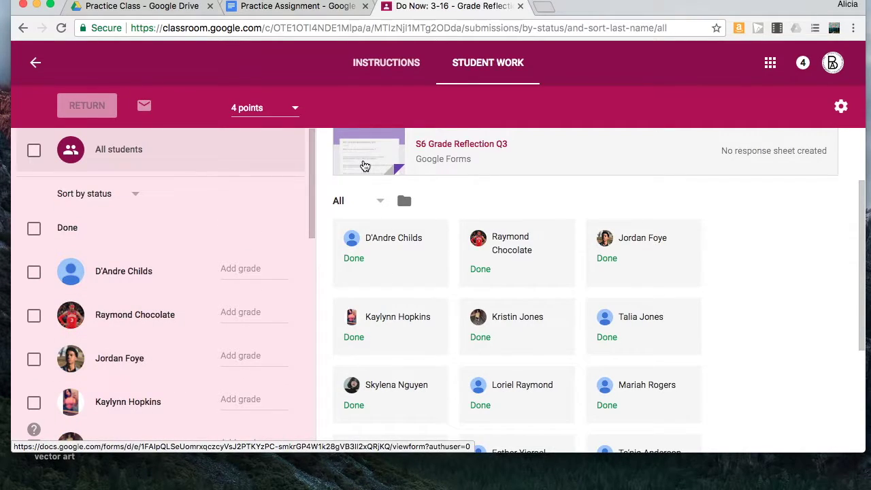
scroll(189, 292, "down", 10)
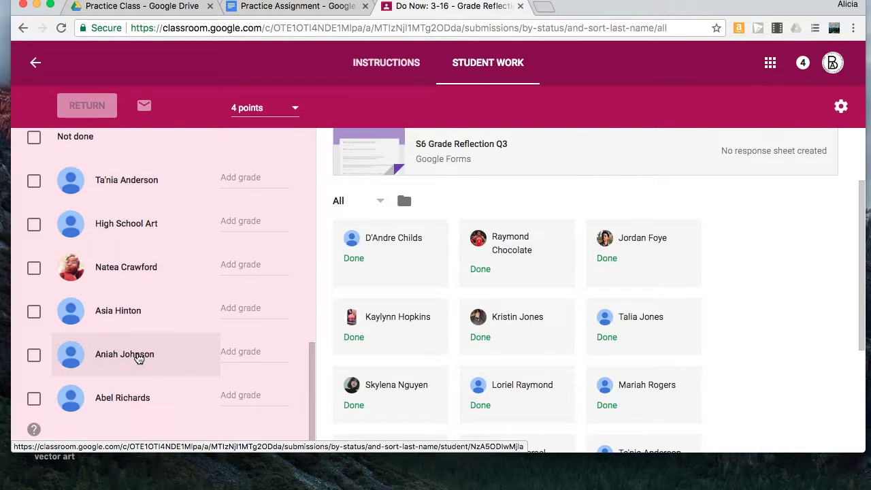
scroll(271, 282, "up", 10)
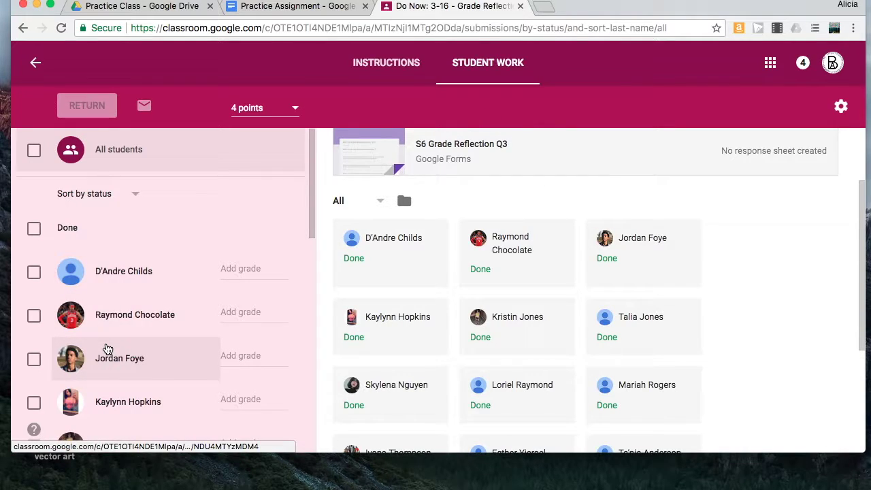
scroll(105, 348, "down", 2)
scroll(106, 349, "up", 2)
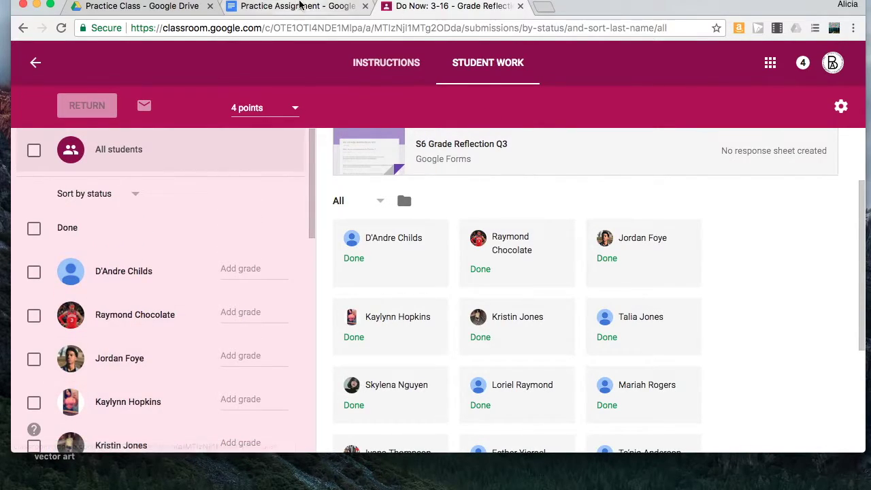
left_click(465, 140)
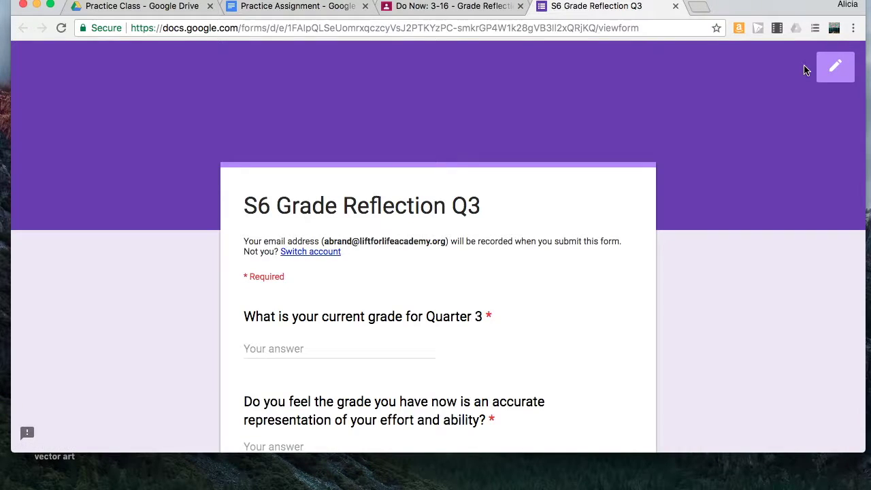
left_click(834, 68)
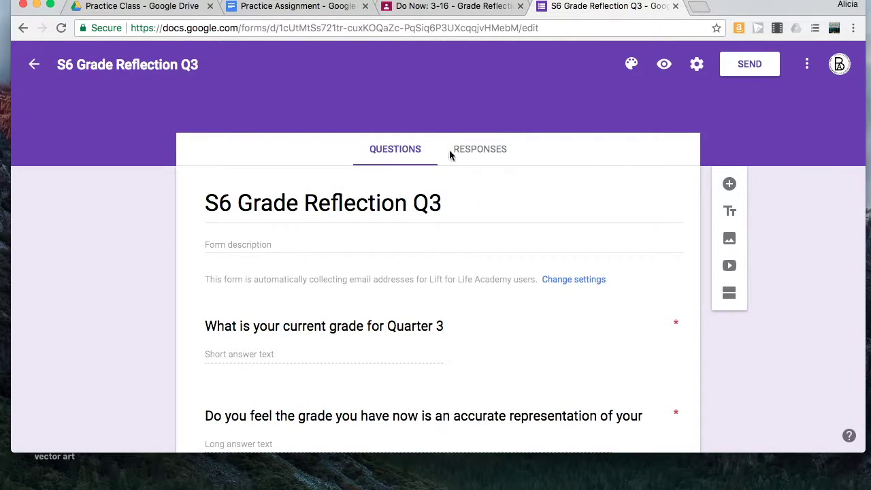
left_click(476, 149)
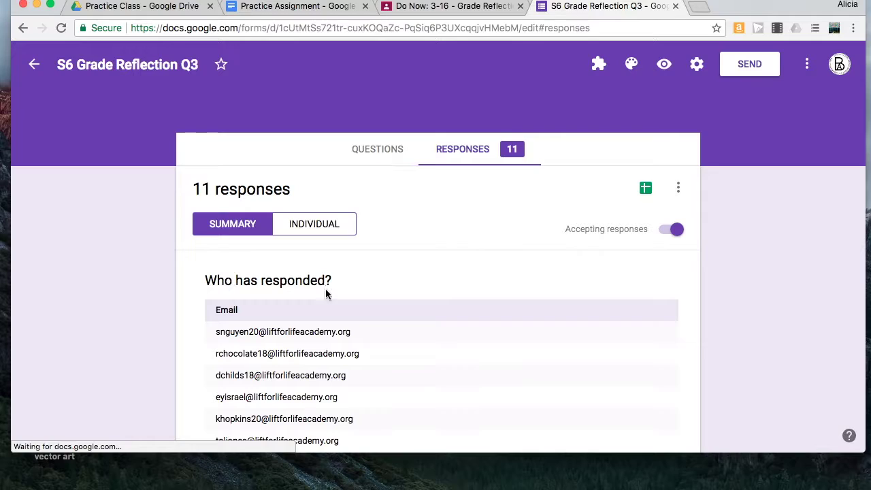
Compare the form's list of respondents with the students listed as done and not done for the Grade Reflection Q3 assignment
scroll(305, 355, "down", 2)
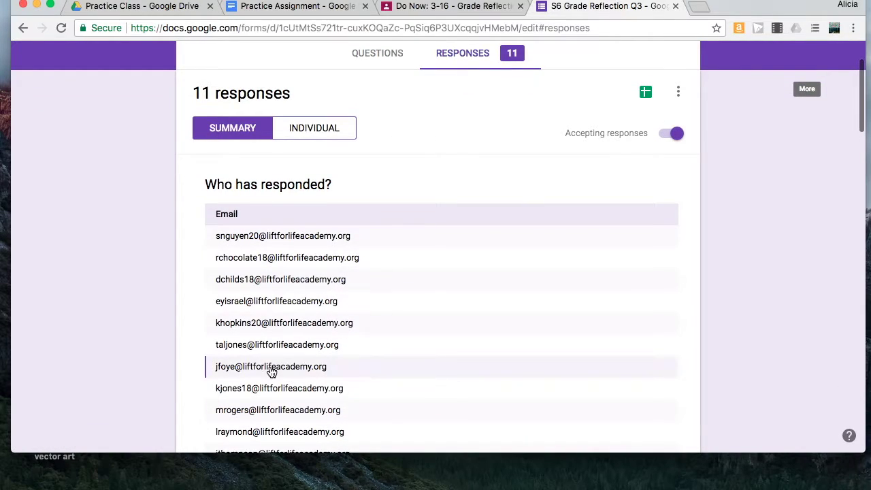
scroll(272, 370, "down", 2)
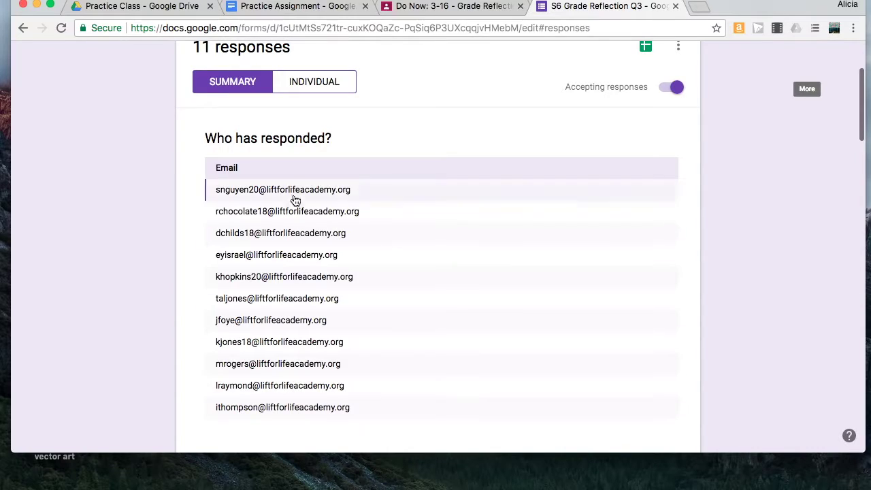
scroll(433, 280, "down", 3)
scroll(434, 279, "up", 2)
scroll(434, 279, "up", 3)
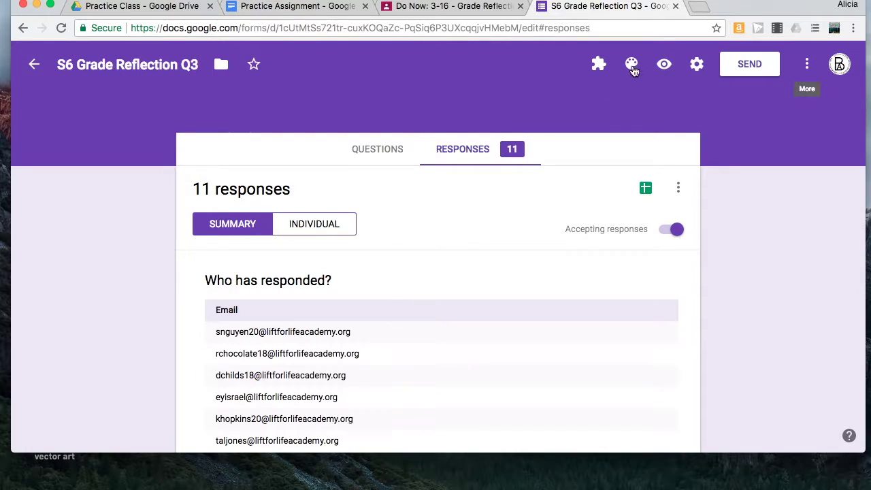
left_click(419, 4)
scroll(199, 279, "down", 8)
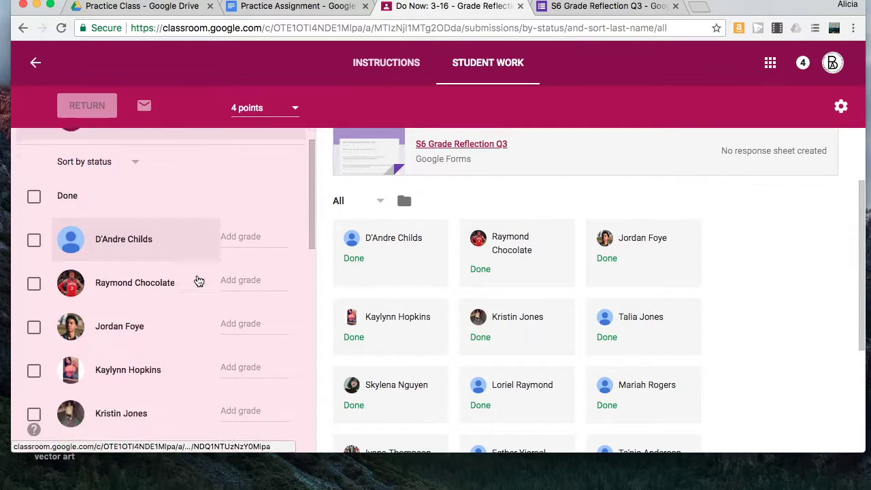
scroll(199, 279, "down", 1)
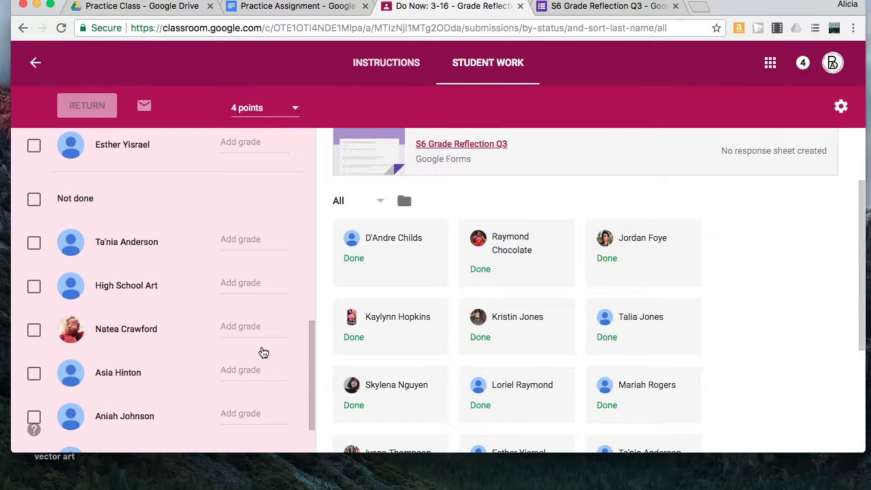
scroll(263, 352, "down", 2)
scroll(470, 315, "up", 3)
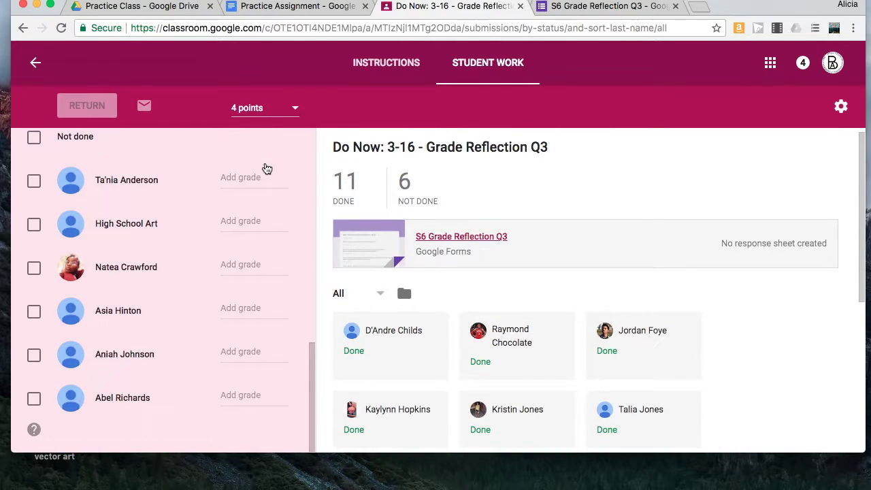
scroll(161, 248, "up", 4)
Read the first individual response to the S6 Grade Reflection Q3 form from start to end
left_click(574, 8)
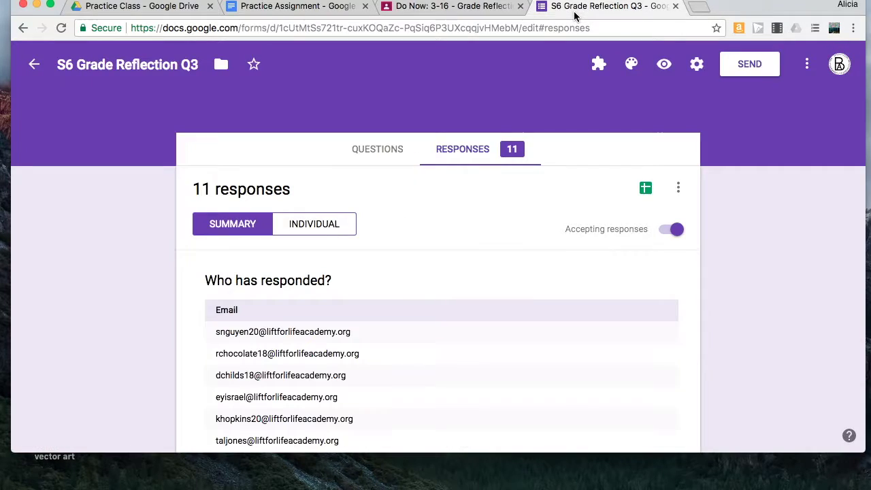
left_click(327, 224)
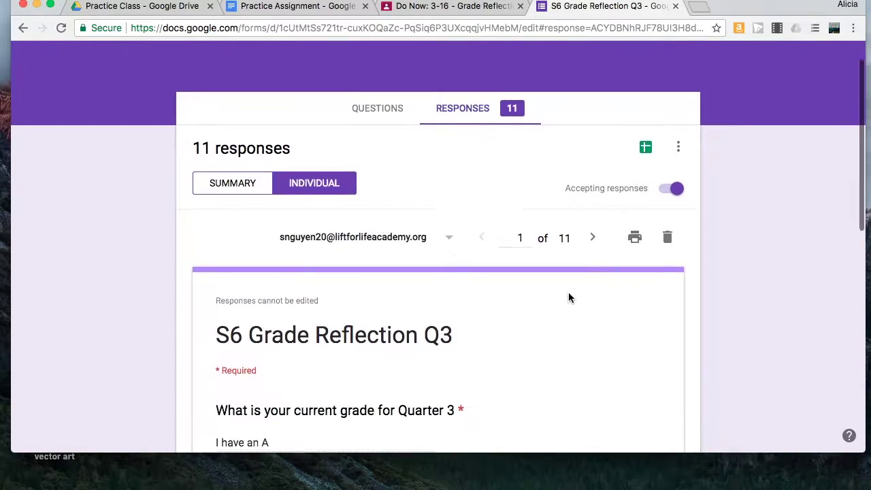
scroll(568, 291, "down", 3)
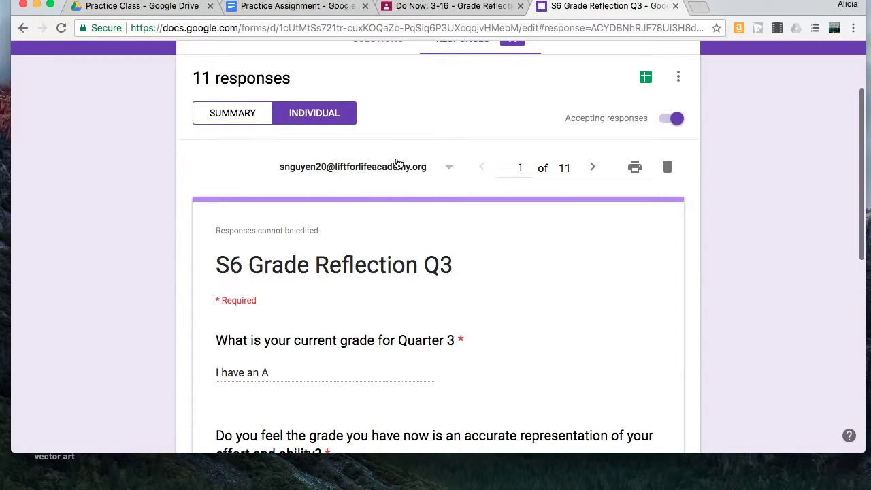
scroll(350, 332, "down", 8)
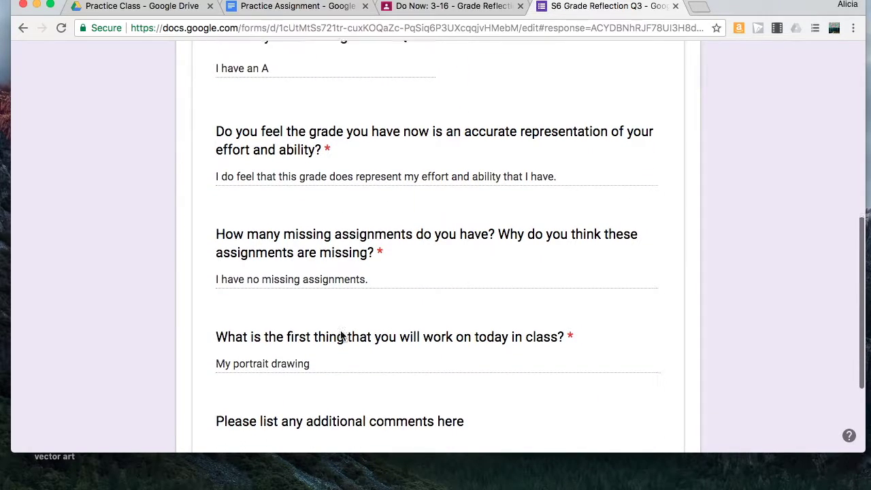
scroll(340, 333, "down", 3)
scroll(347, 332, "up", 15)
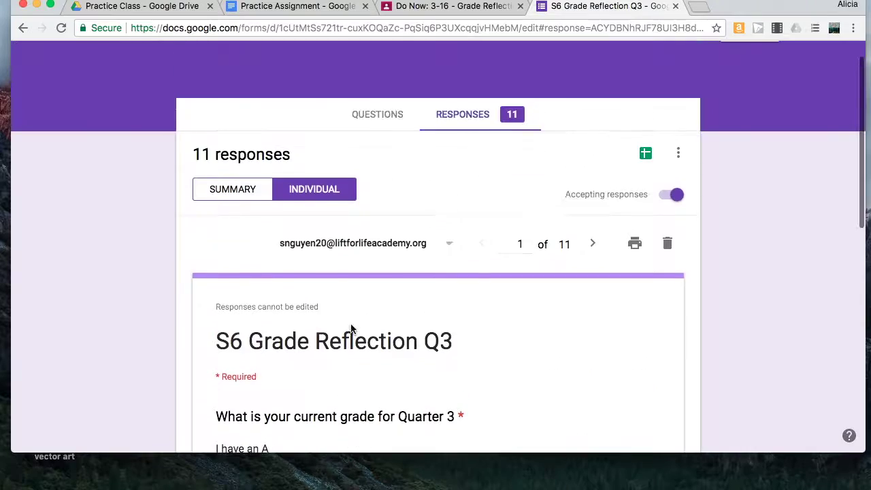
Grade the first respondent's Grade Reflection Q3 work 4 out of 4 and return it without a private comment
left_click(412, 6)
scroll(154, 297, "up", 5)
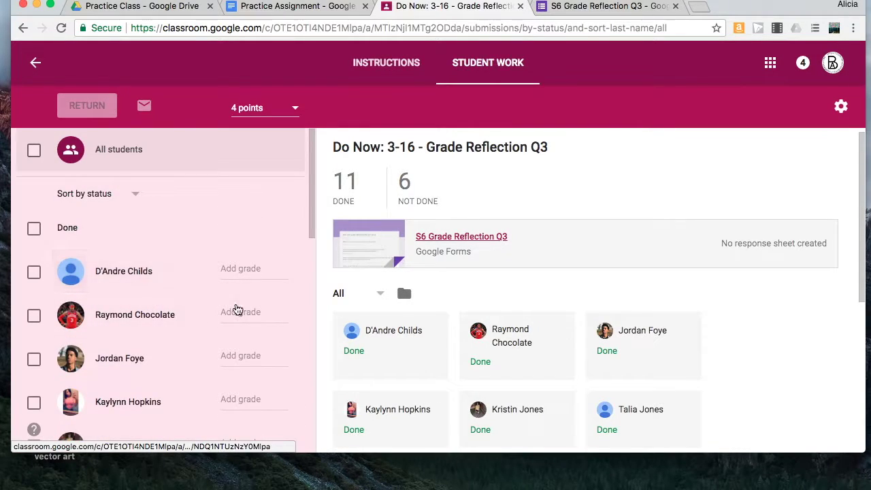
scroll(227, 378, "down", 4)
left_click(240, 304)
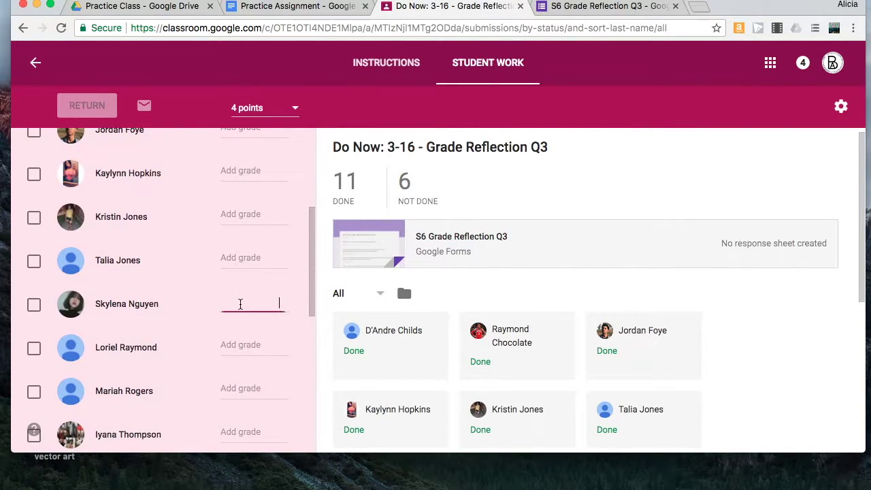
type("4")
key("Tab")
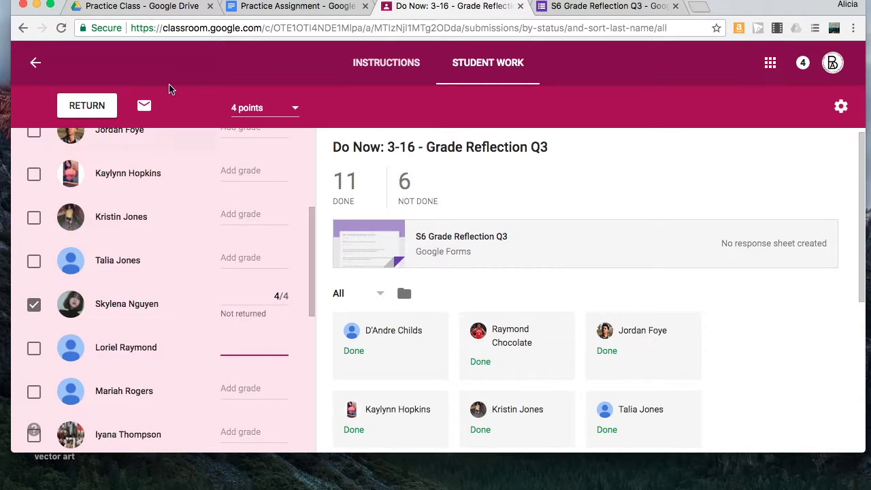
left_click(84, 110)
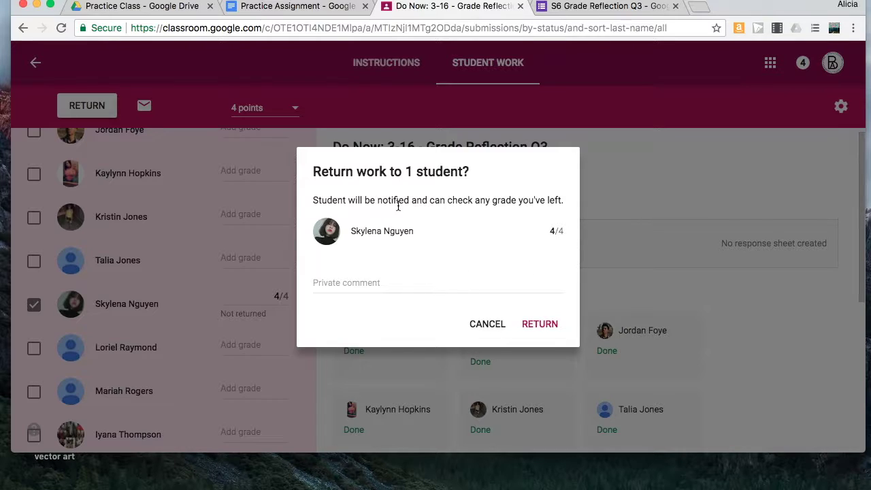
left_click(528, 332)
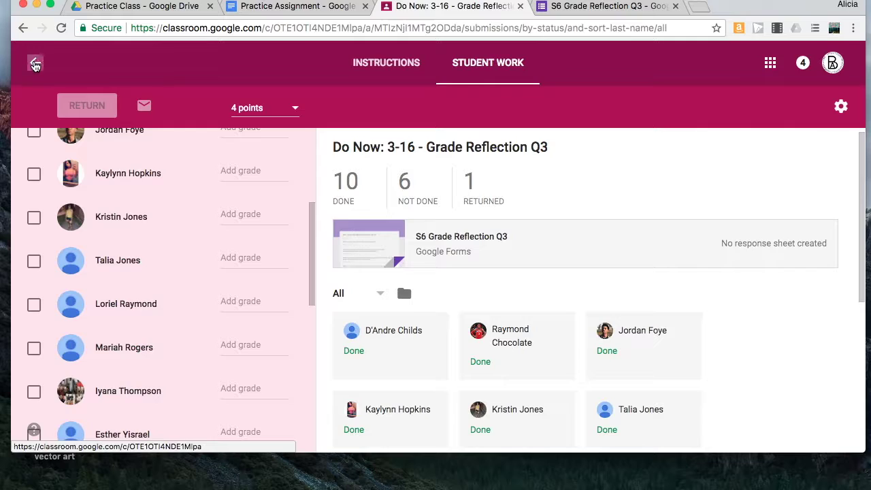
Go back to the High School Art 1 class stream and open the student work of Drawing the Head and Face Presentation
left_click(35, 62)
scroll(579, 296, "down", 6)
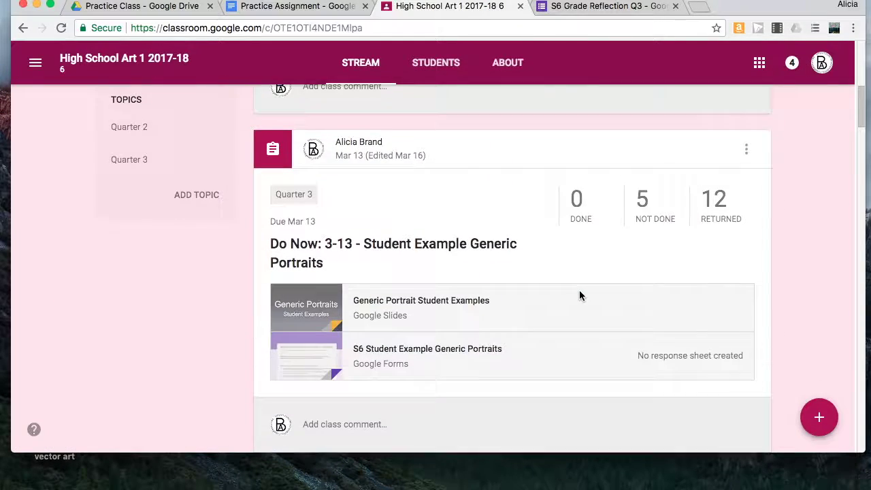
scroll(579, 295, "up", 3)
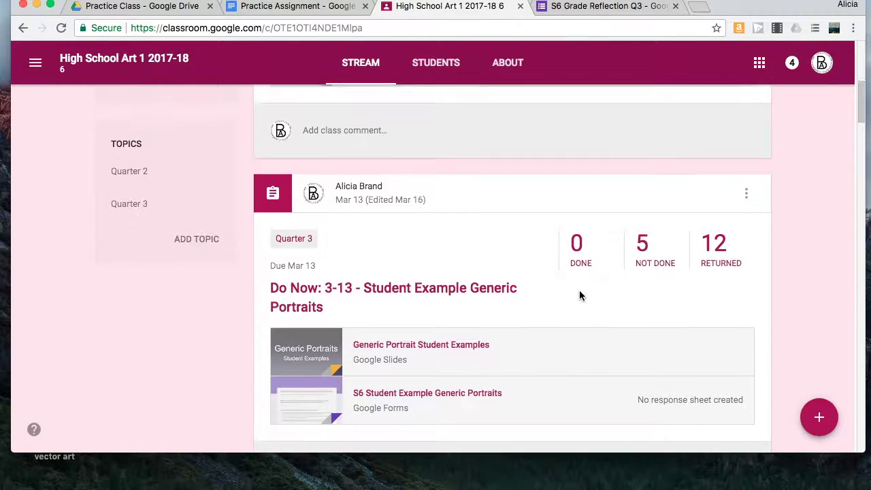
scroll(443, 171, "down", 7)
scroll(442, 172, "down", 3)
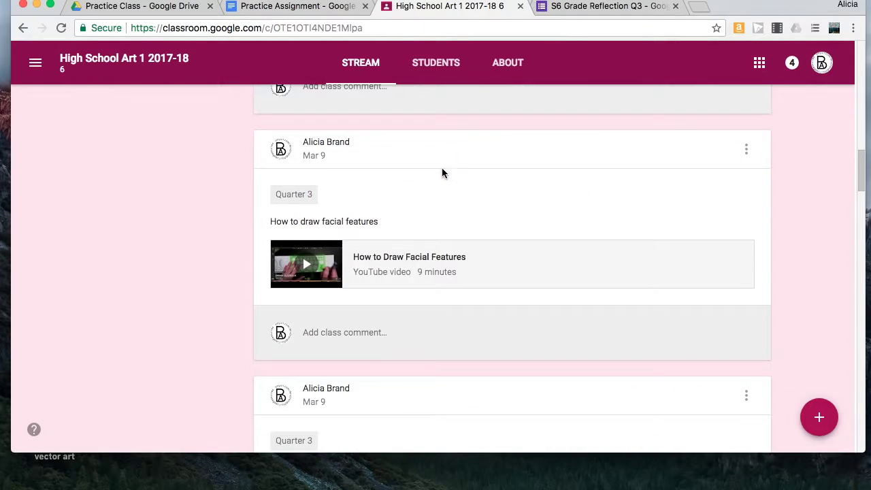
scroll(442, 173, "up", 1)
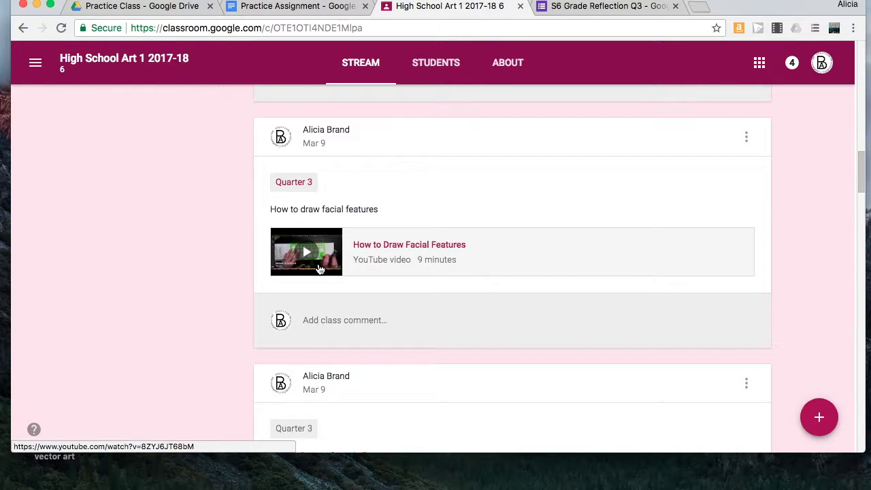
scroll(424, 241, "down", 7)
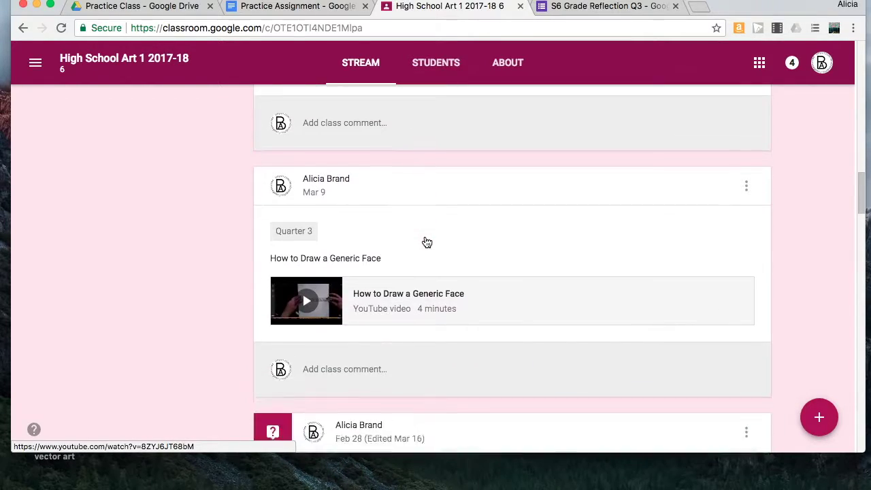
scroll(426, 263, "down", 3)
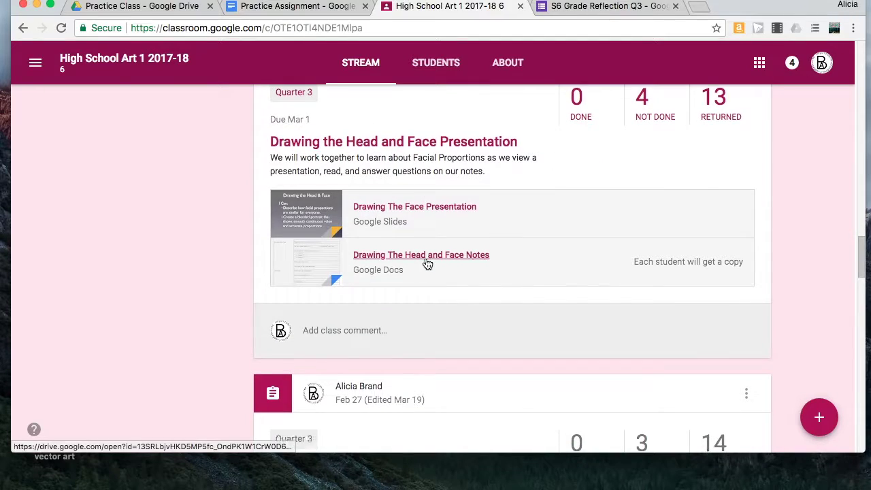
scroll(408, 261, "up", 3)
left_click(394, 256)
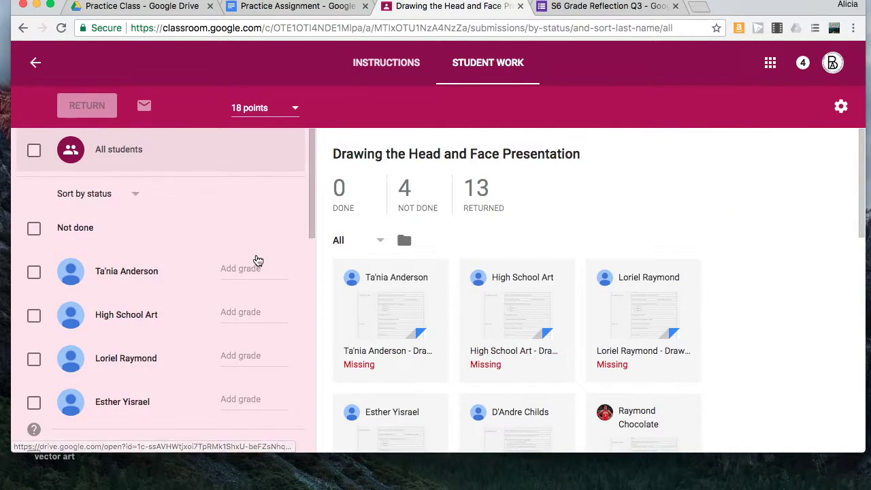
Review the students' document copies for Drawing the Head and Face Presentation, checking its post in the class stream in between
scroll(428, 301, "down", 3)
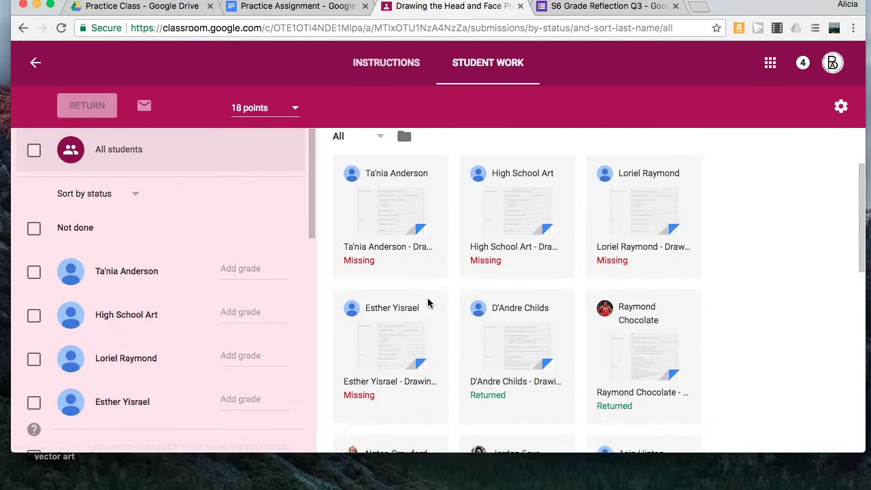
scroll(428, 304, "up", 2)
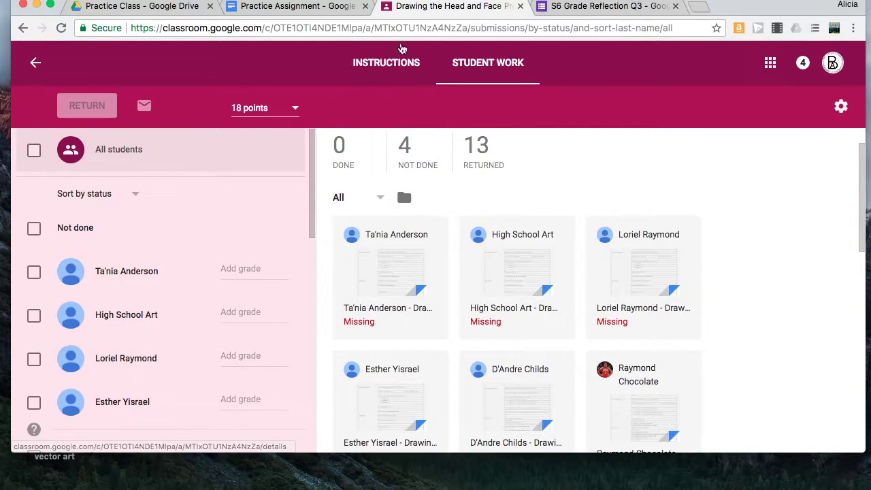
left_click(41, 63)
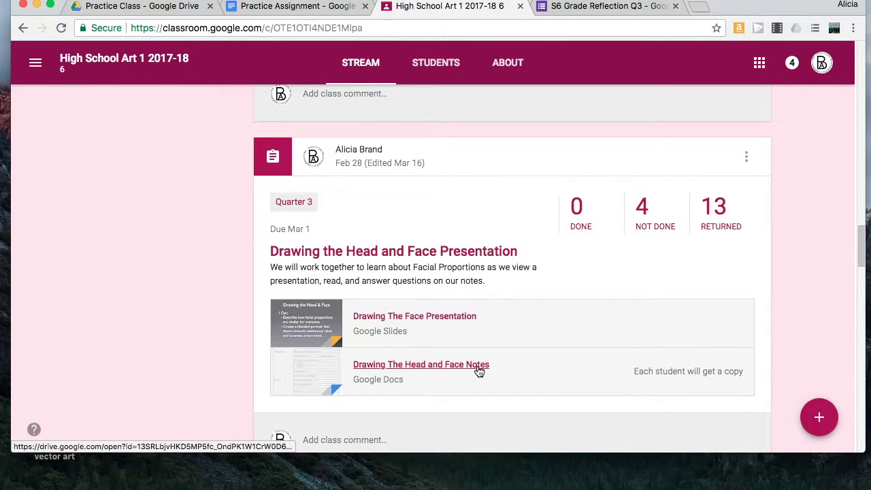
left_click(375, 252)
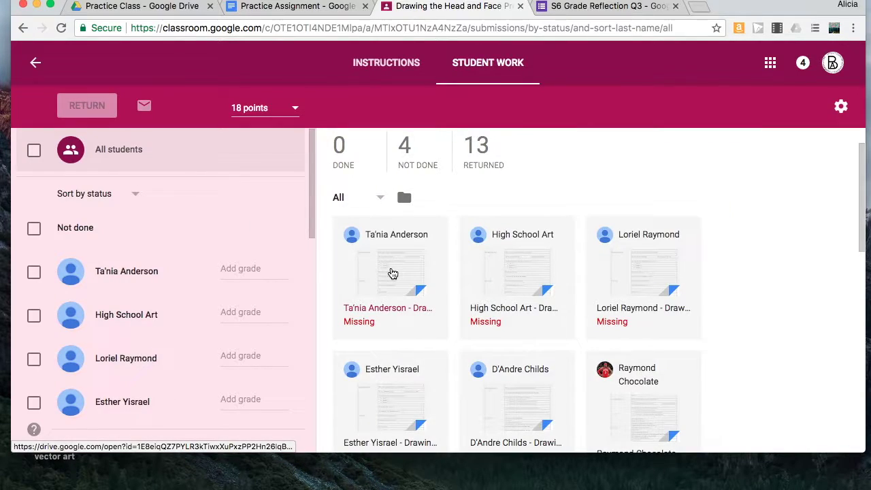
scroll(404, 334, "down", 3)
scroll(404, 334, "up", 2)
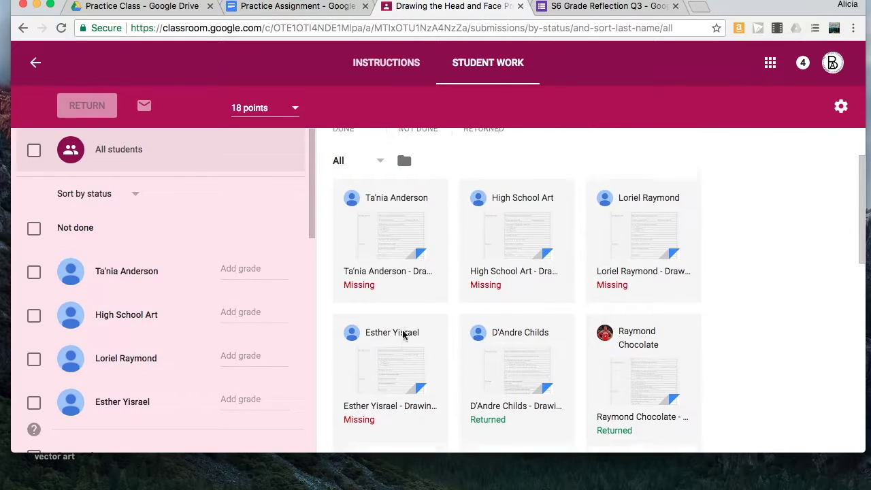
Compare the first missing student's Drawing The Head and Face Notes with a completed, returned copy, closing each document, and review the class grades
left_click(387, 242)
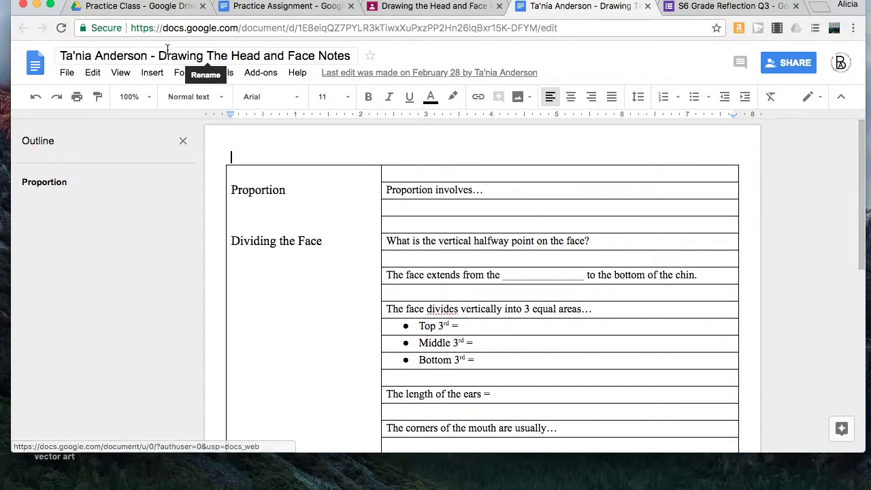
left_click(647, 6)
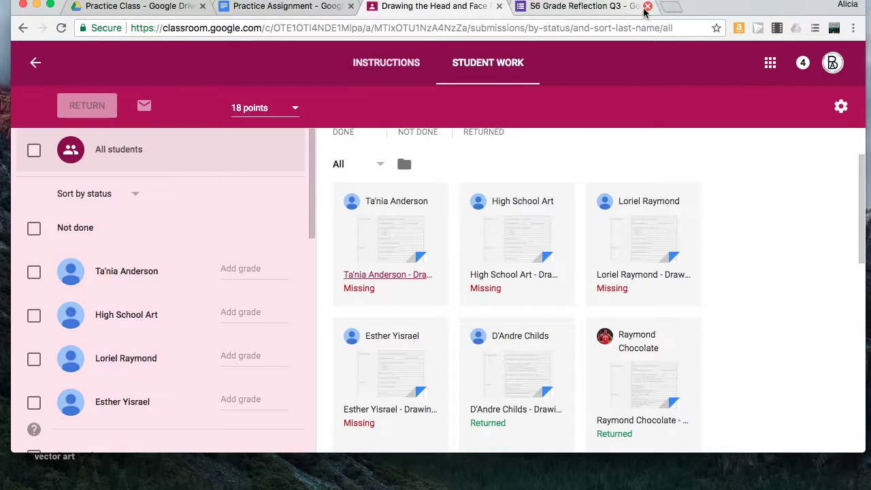
scroll(514, 352, "down", 5)
scroll(513, 351, "down", 4)
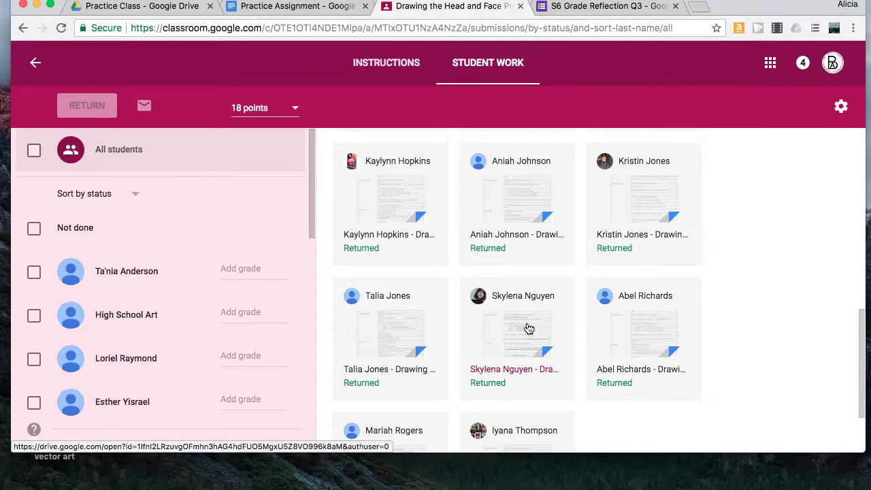
left_click(527, 328)
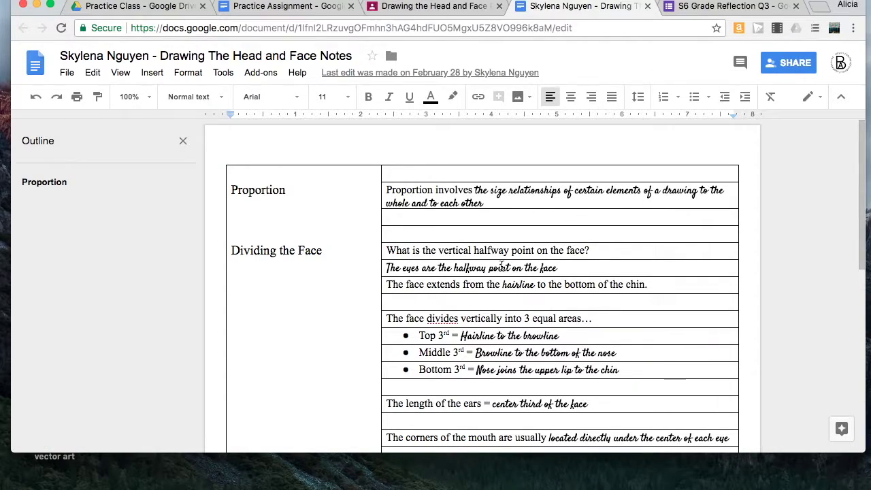
key("super+w")
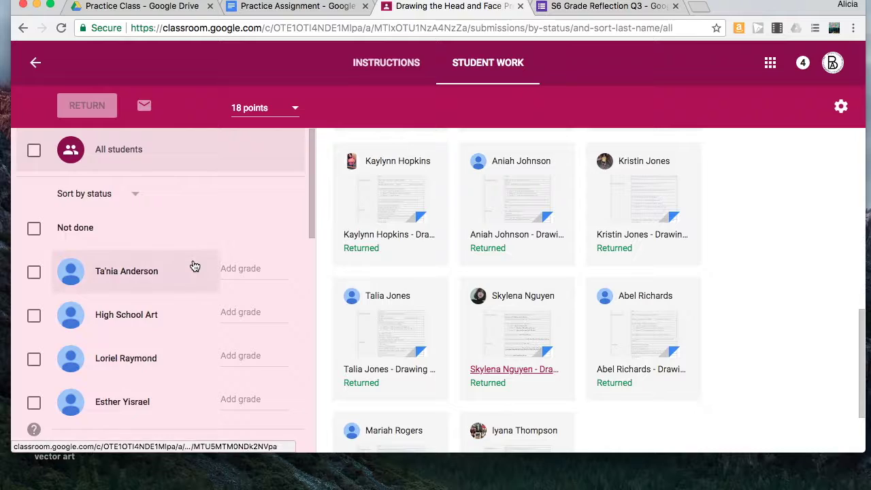
scroll(193, 265, "down", 3)
scroll(194, 265, "down", 8)
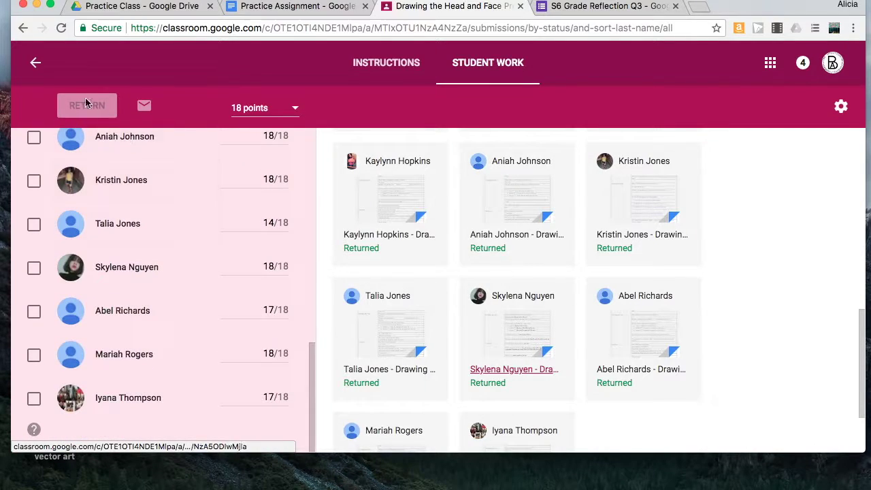
Return to the High School Art 1 class stream and look through the older Quarter 3 posts below Drawing the Head and Face Presentation
left_click(36, 63)
scroll(489, 400, "down", 2)
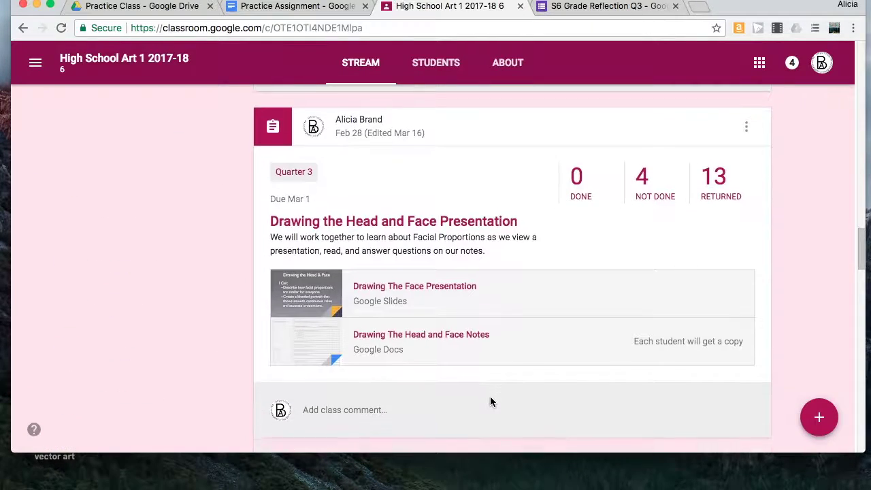
scroll(490, 400, "down", 5)
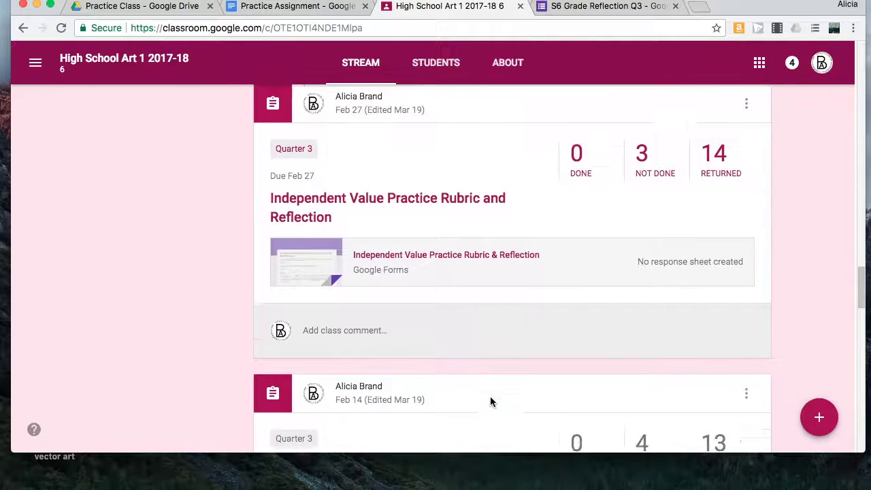
scroll(491, 401, "down", 5)
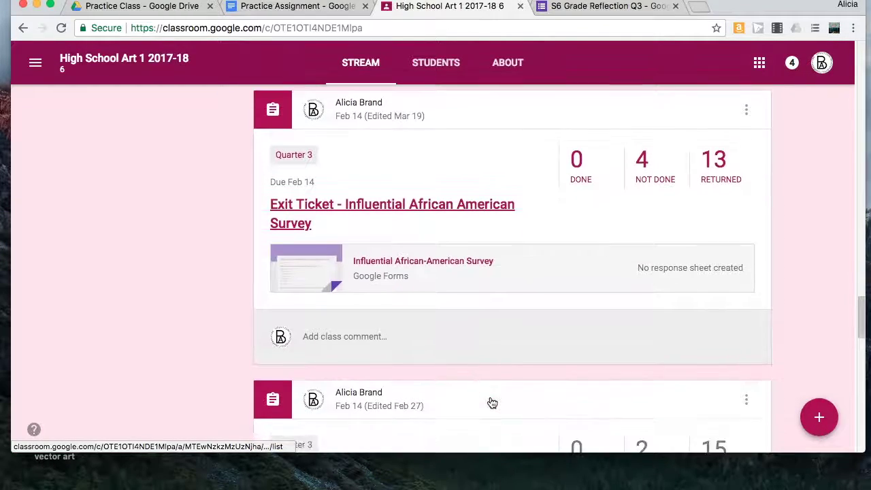
scroll(491, 402, "up", 15)
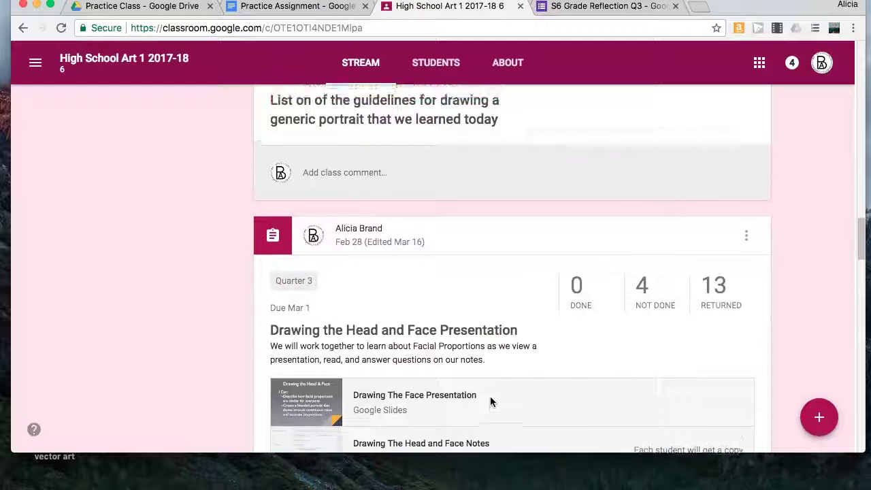